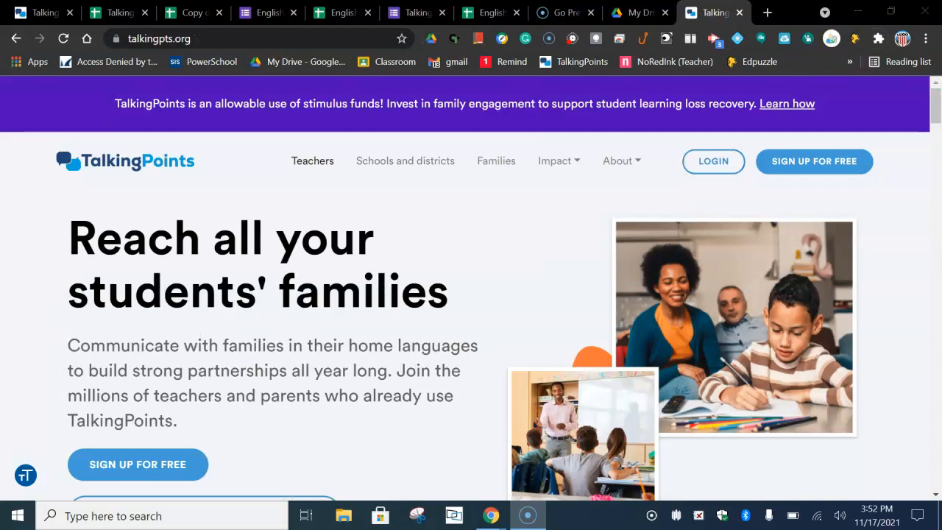
# Log in to TalkingPoints with the Google account and open the PD Class
pyautogui.click(724, 173)
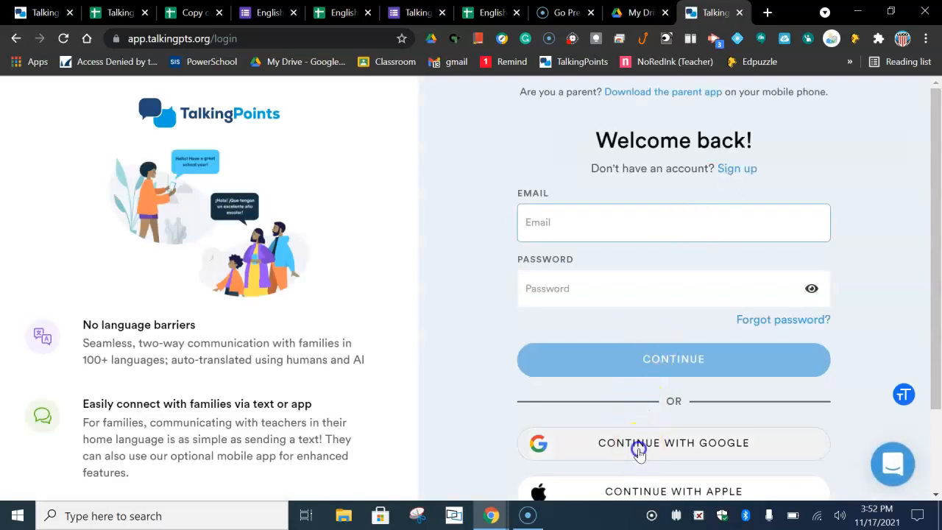
pyautogui.click(639, 454)
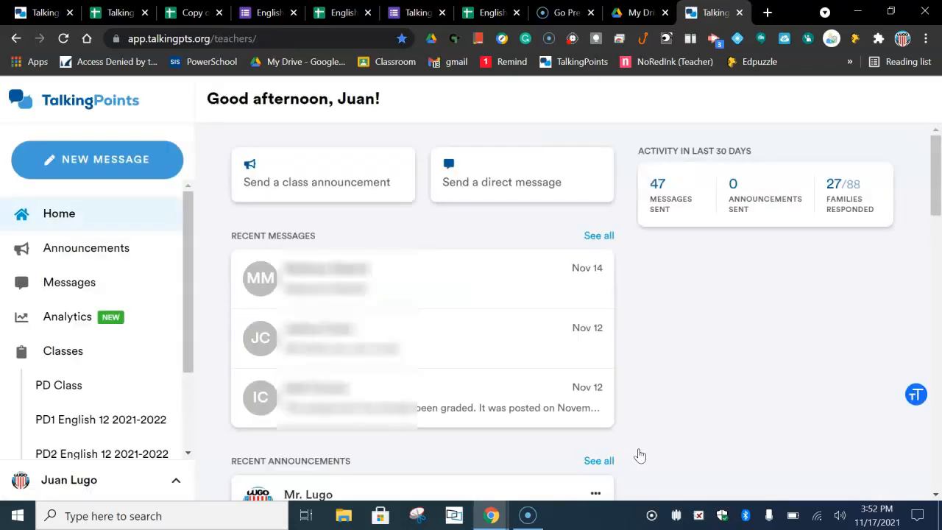
pyautogui.click(71, 390)
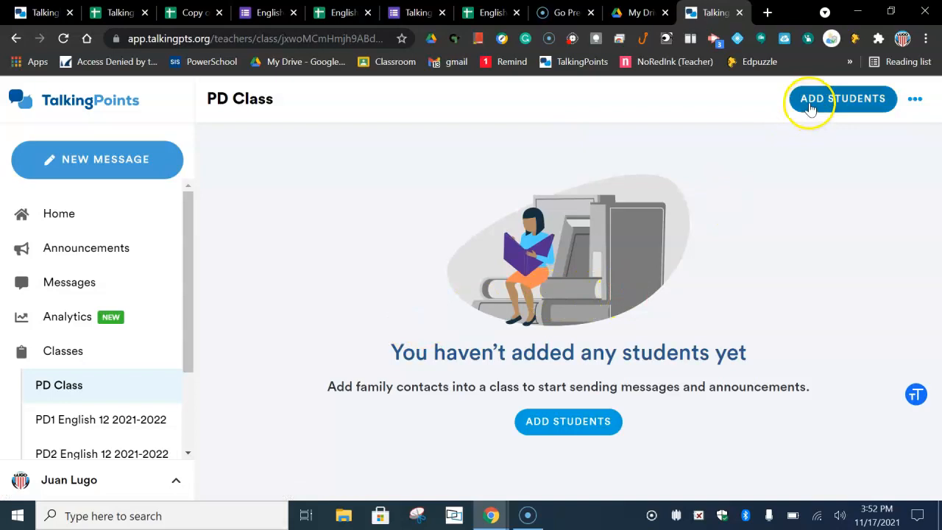
# Review the ways to add students to PD Class and choose manual entry for already known family contact info
pyautogui.click(593, 420)
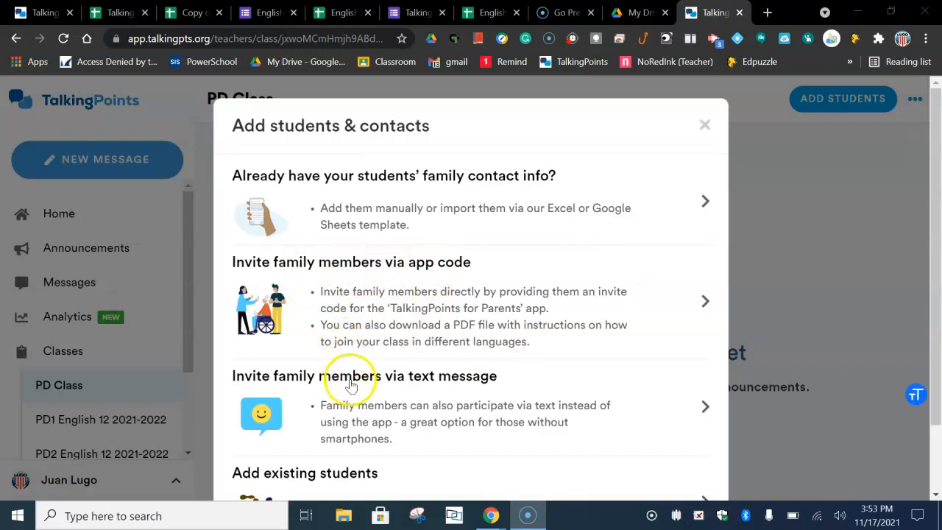
pyautogui.scroll(-1, 410, 376)
pyautogui.scroll(-1, 409, 378)
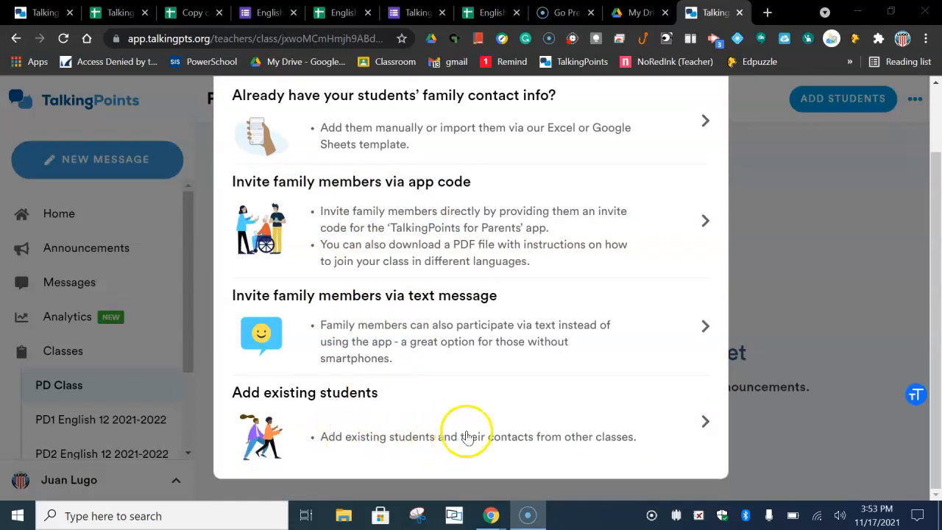
pyautogui.scroll(2, 610, 433)
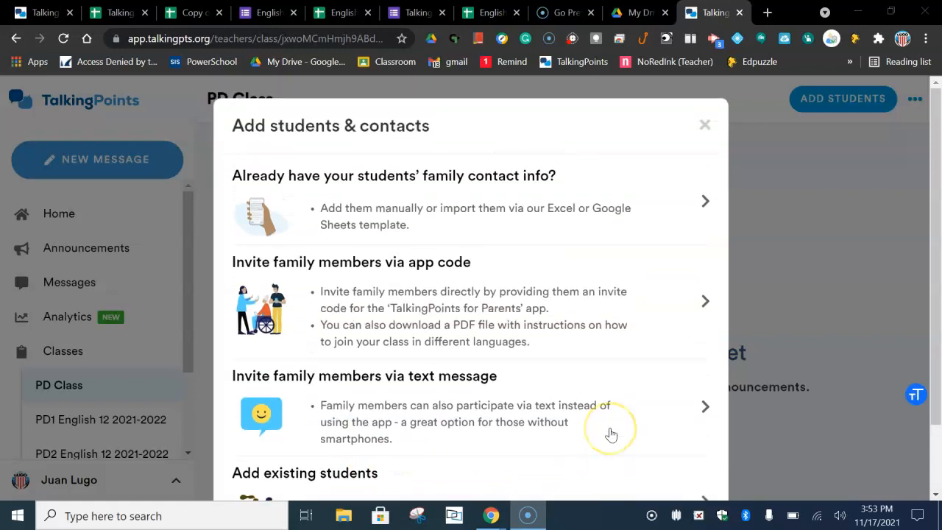
pyautogui.click(703, 203)
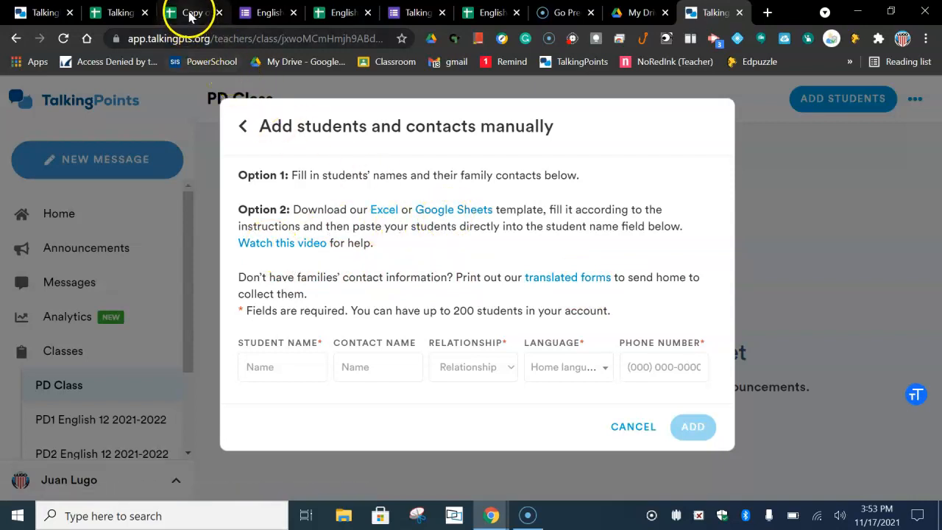
# Examine the TalkingPoints Contact Entry template and the Get Started import instructions in its editable copy
pyautogui.click(115, 13)
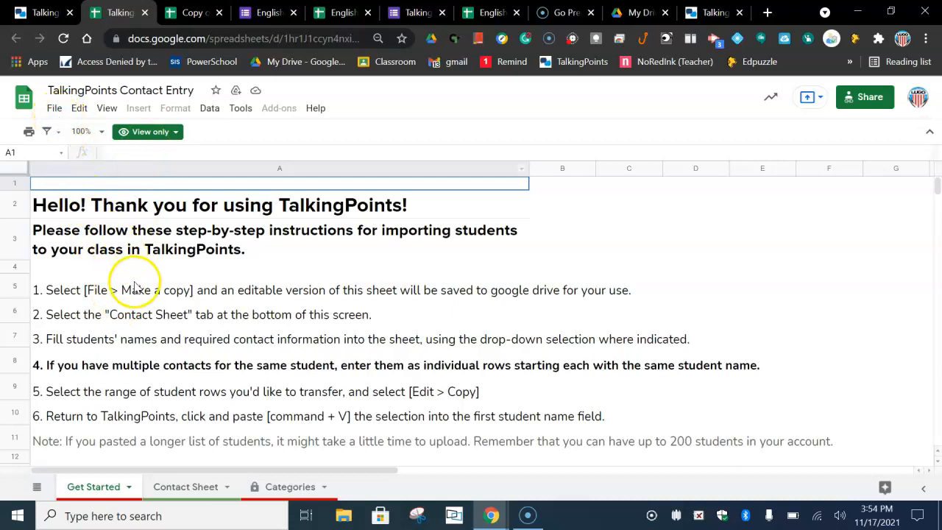
pyautogui.click(188, 18)
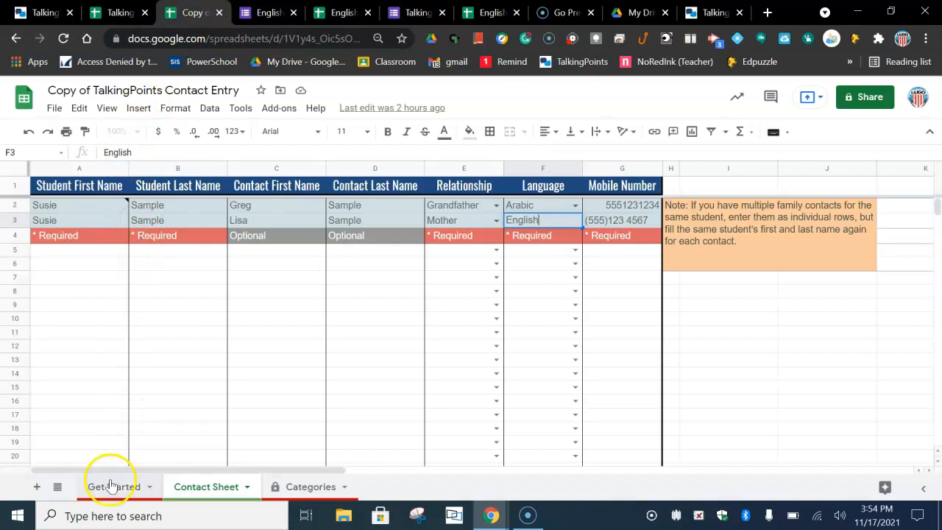
pyautogui.rightClick(111, 488)
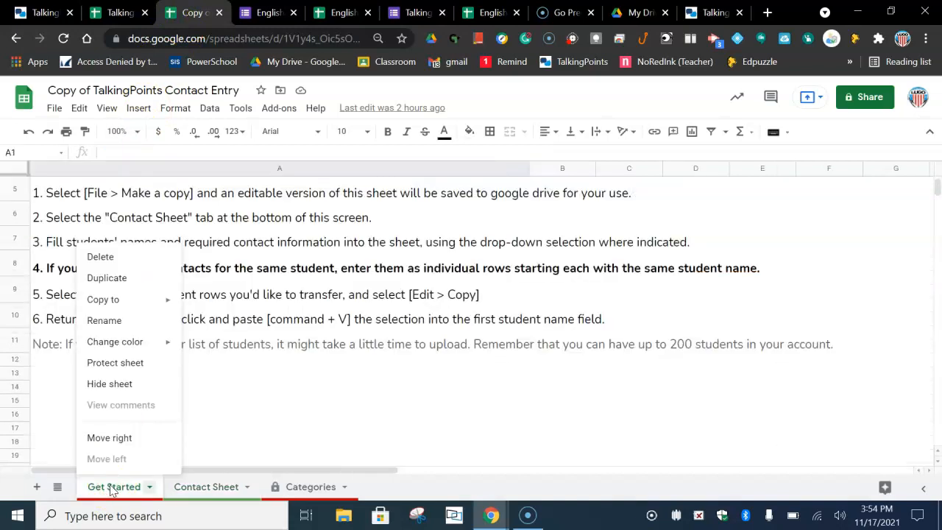
pyautogui.click(517, 432)
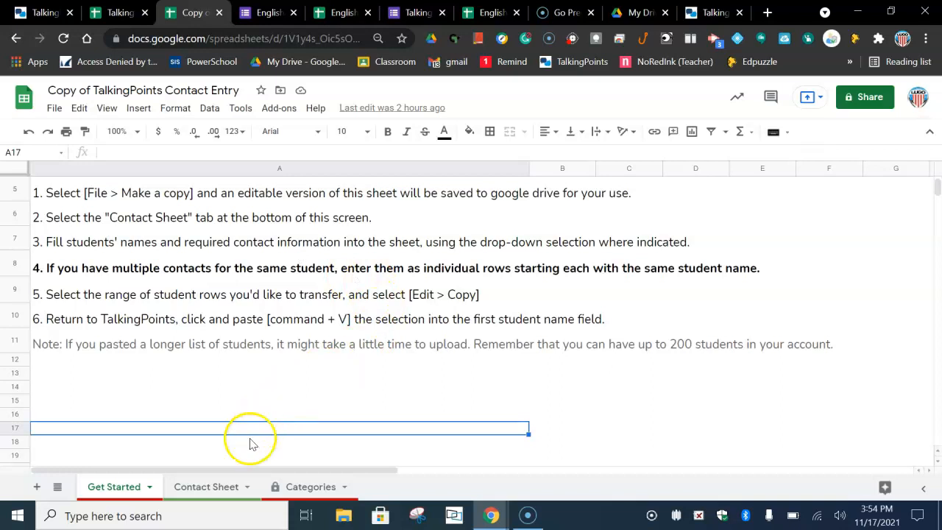
# Examine the Contact Sheet's columns, including the relationship and language choices in row 2 and the Mobile Number heading
pyautogui.click(213, 488)
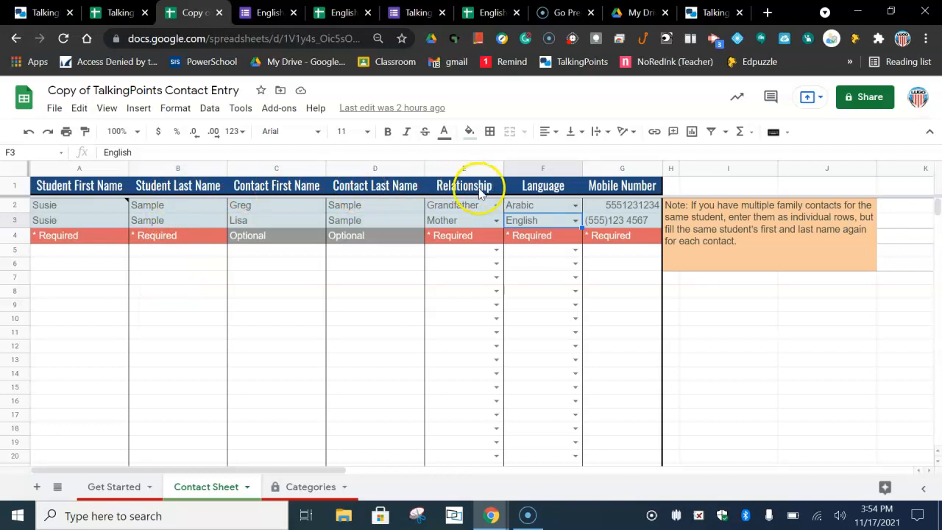
pyautogui.click(497, 207)
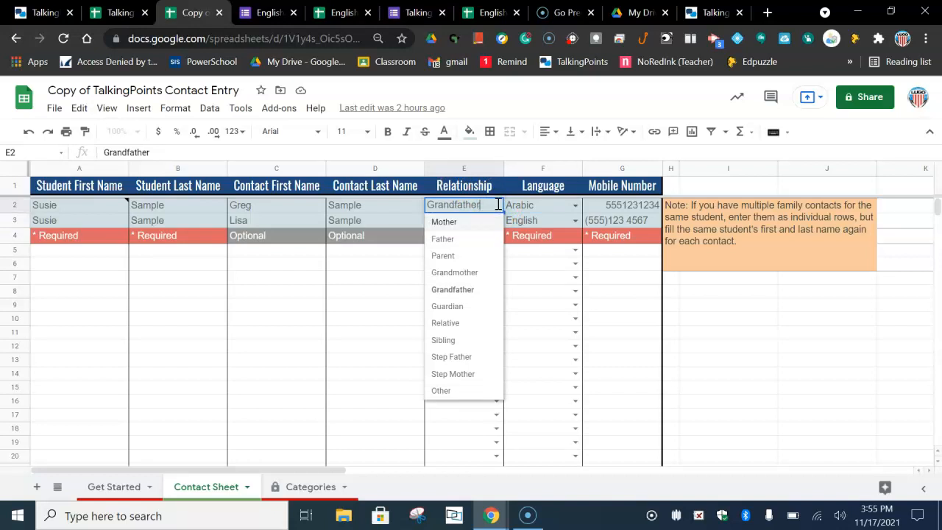
pyautogui.click(563, 212)
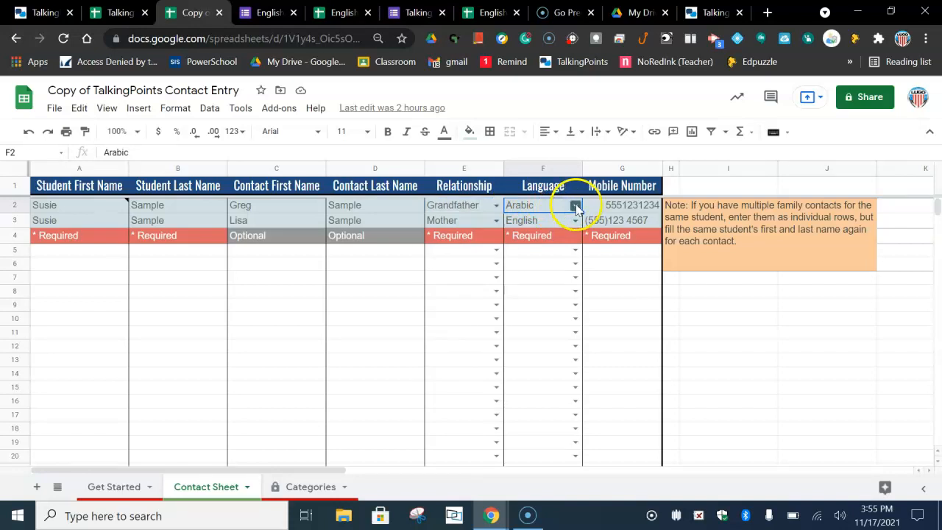
pyautogui.click(575, 206)
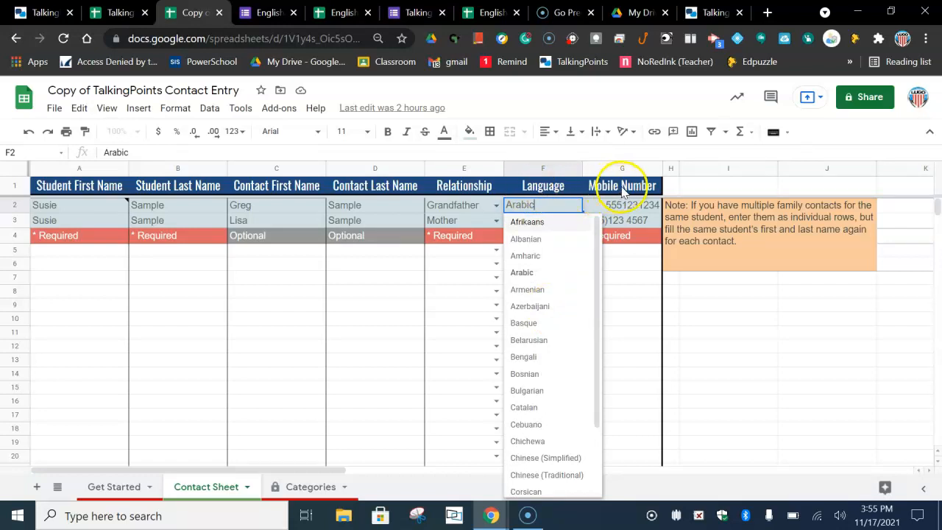
pyautogui.click(621, 188)
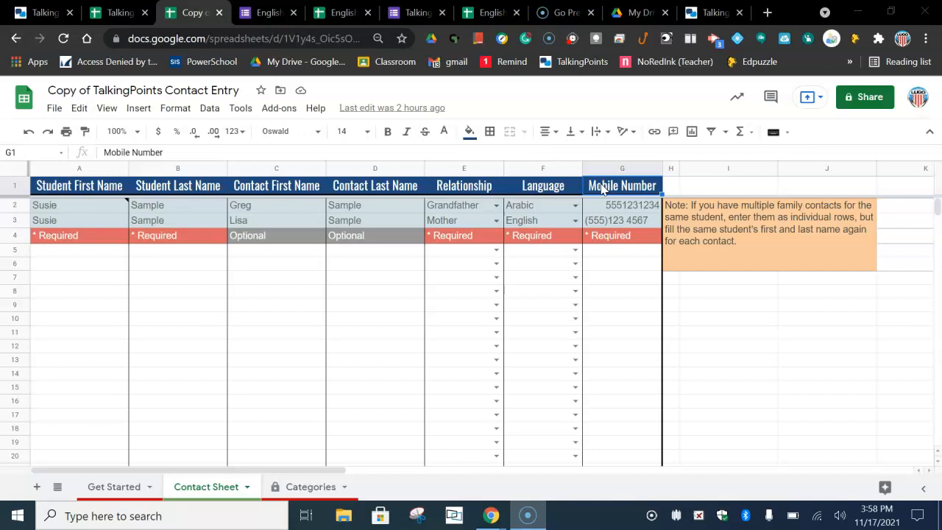
# Switch to the Talking Points Parent Letter (English) form and review its class period, student and Parent/Guardian #1 questions
pyautogui.click(416, 12)
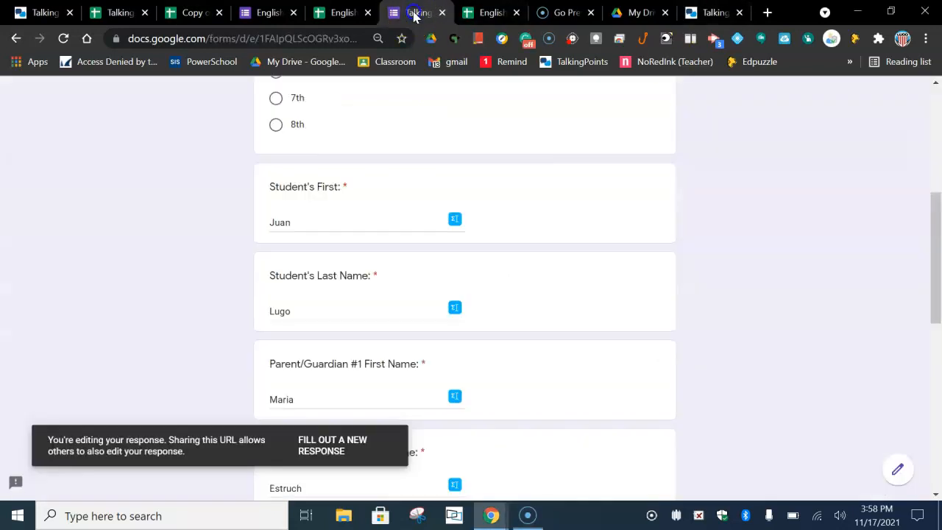
pyautogui.scroll(1, 408, 190)
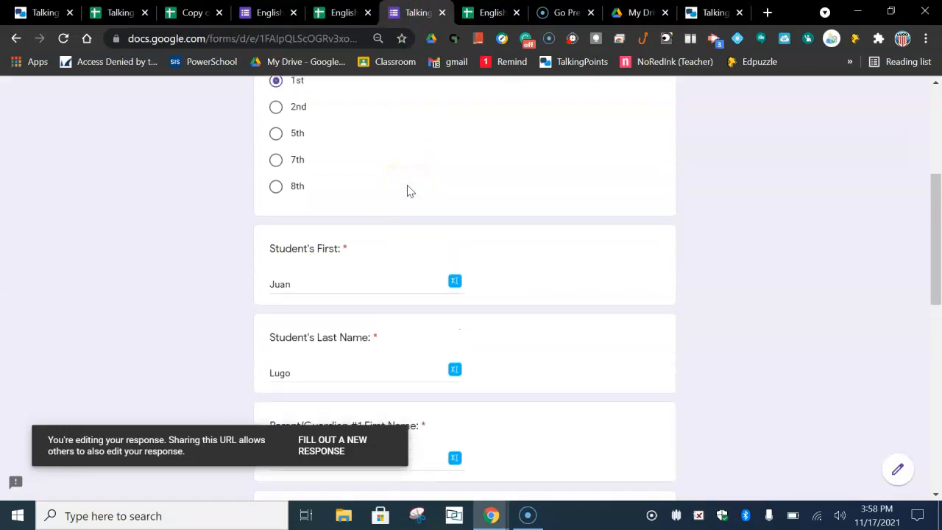
pyautogui.scroll(4, 408, 189)
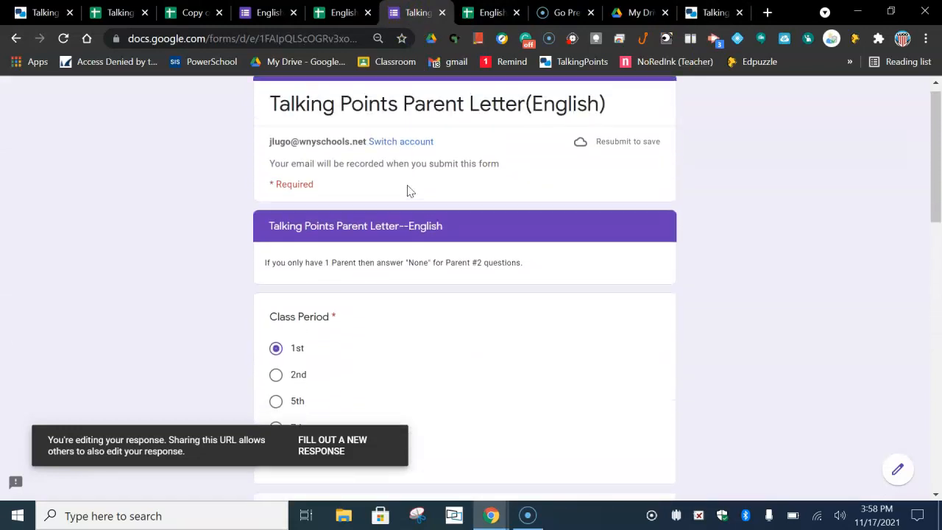
pyautogui.scroll(-3, 410, 191)
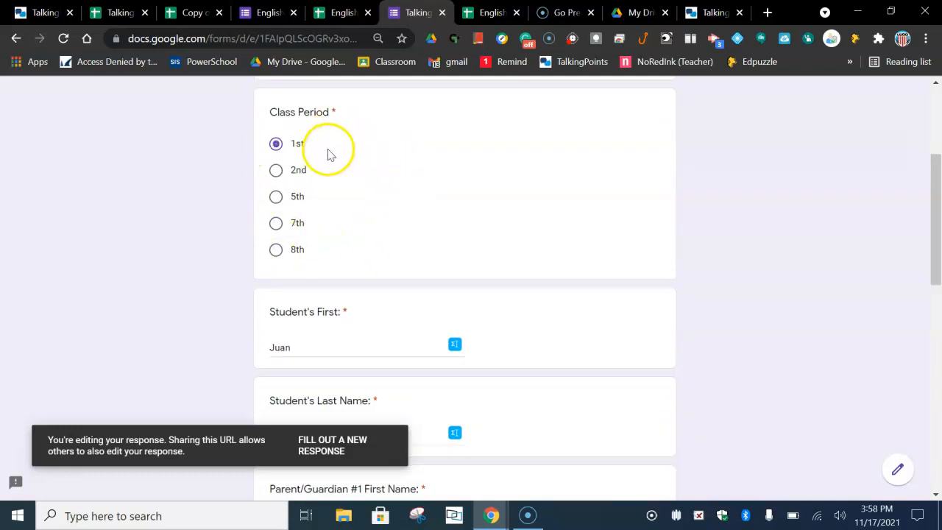
pyautogui.scroll(-2, 399, 202)
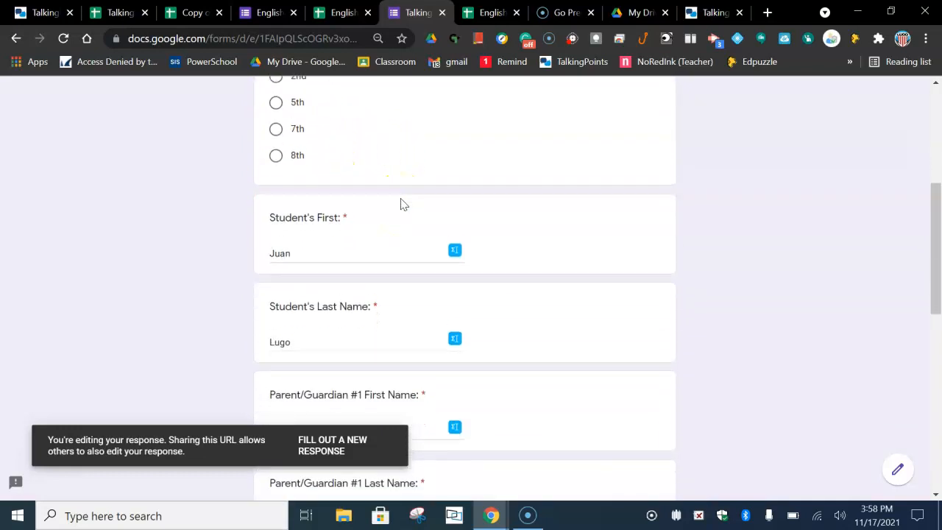
pyautogui.scroll(-3, 403, 204)
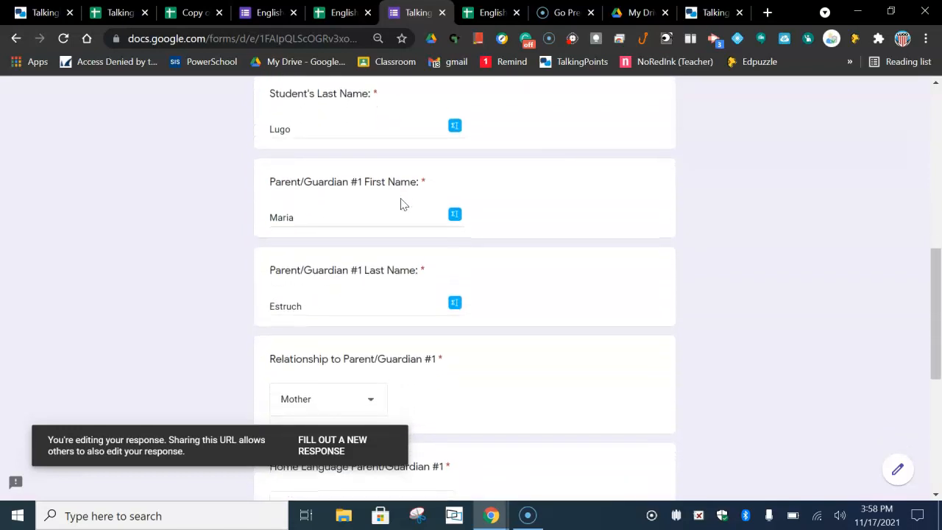
pyautogui.scroll(-1, 403, 204)
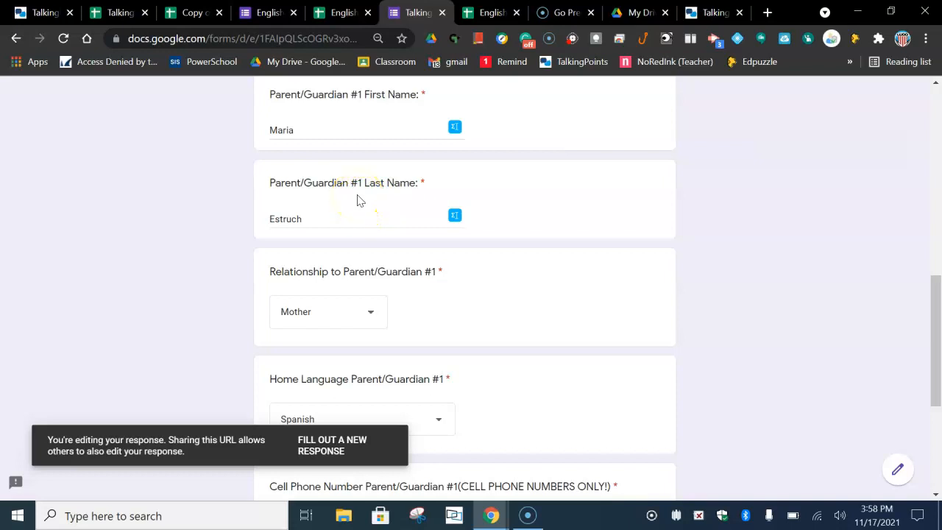
pyautogui.scroll(5, 359, 200)
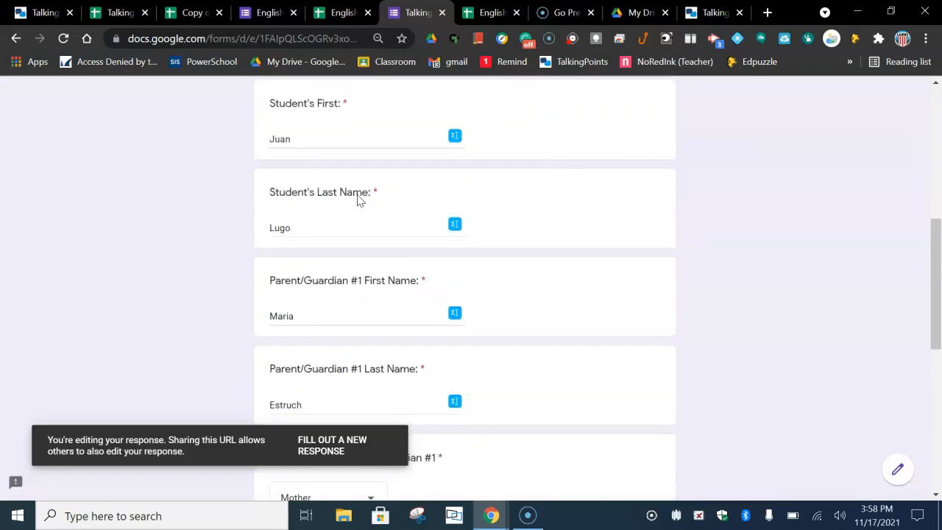
pyautogui.scroll(3, 358, 200)
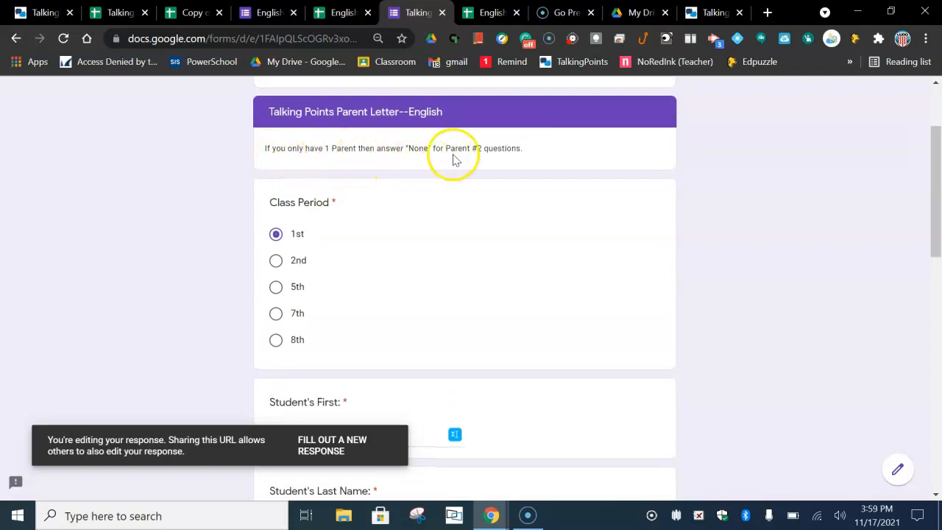
pyautogui.scroll(-6, 473, 160)
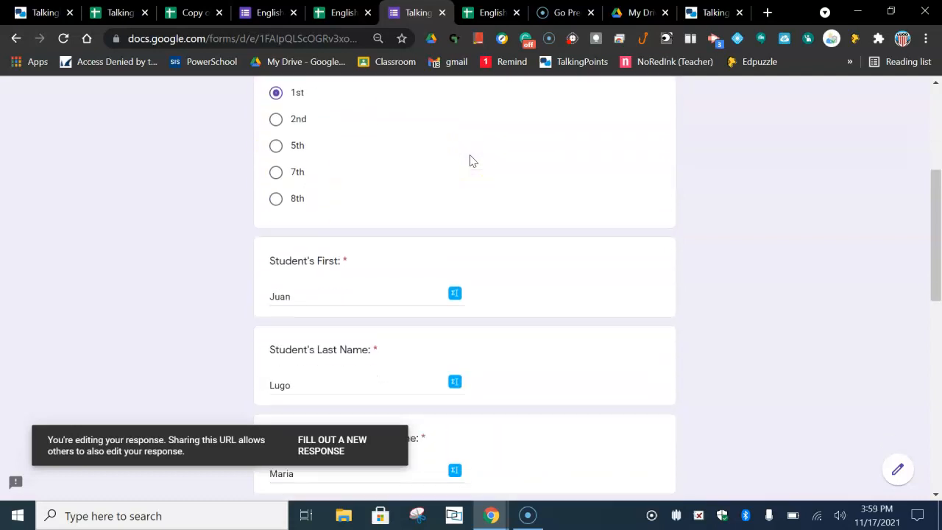
pyautogui.scroll(-1, 473, 160)
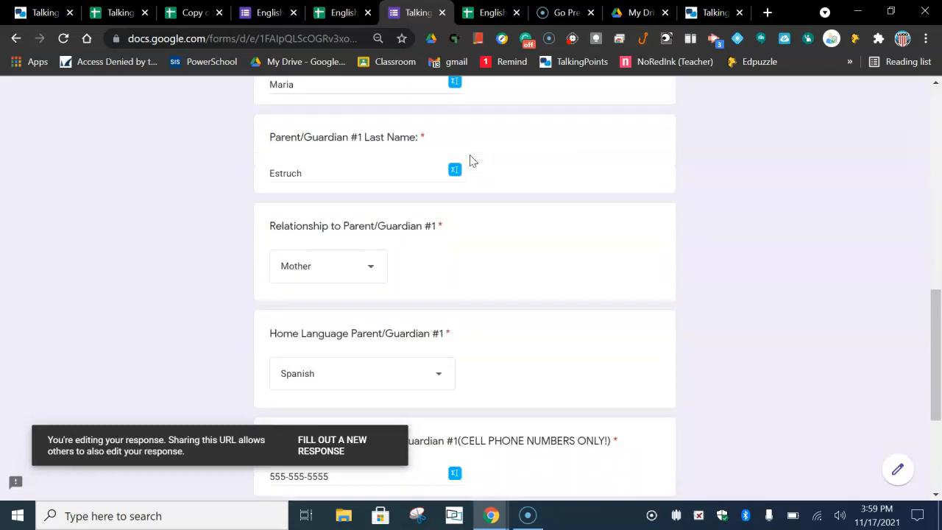
# Look through the form's relationship and home language choices for Parent/Guardian #1 without changing the answers
pyautogui.click(374, 247)
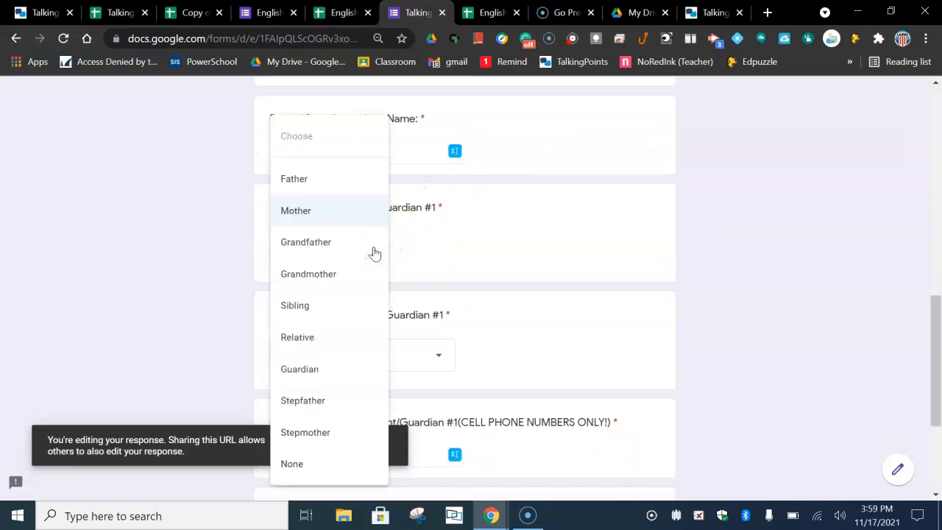
pyautogui.click(499, 246)
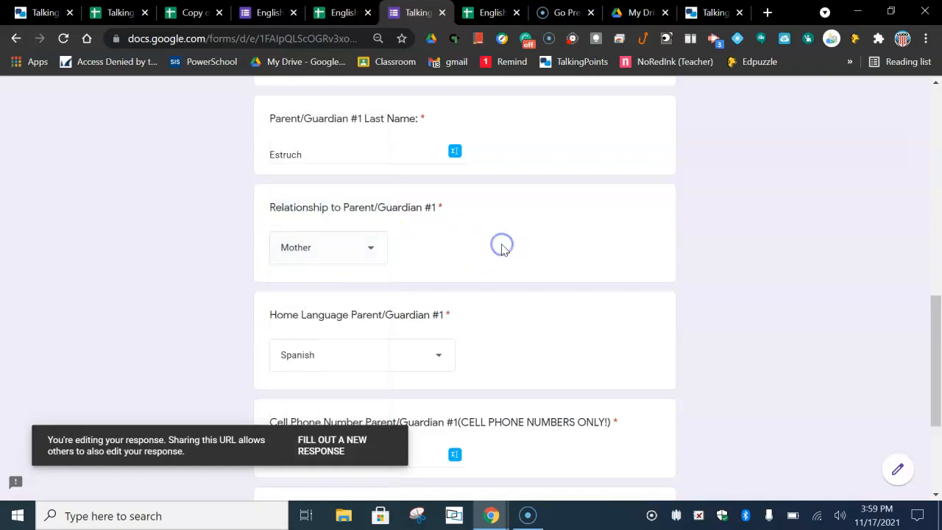
pyautogui.click(440, 360)
pyautogui.scroll(-11, 367, 265)
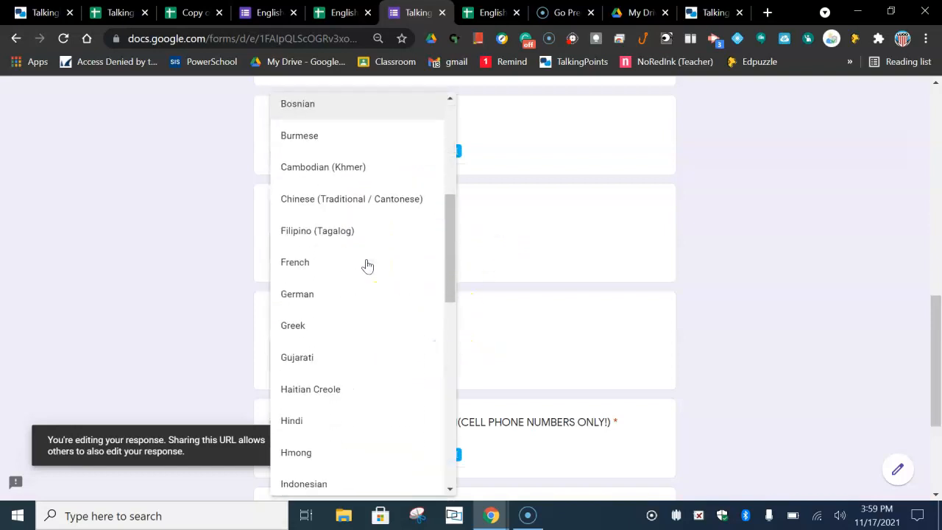
pyautogui.scroll(-5, 367, 266)
pyautogui.click(585, 274)
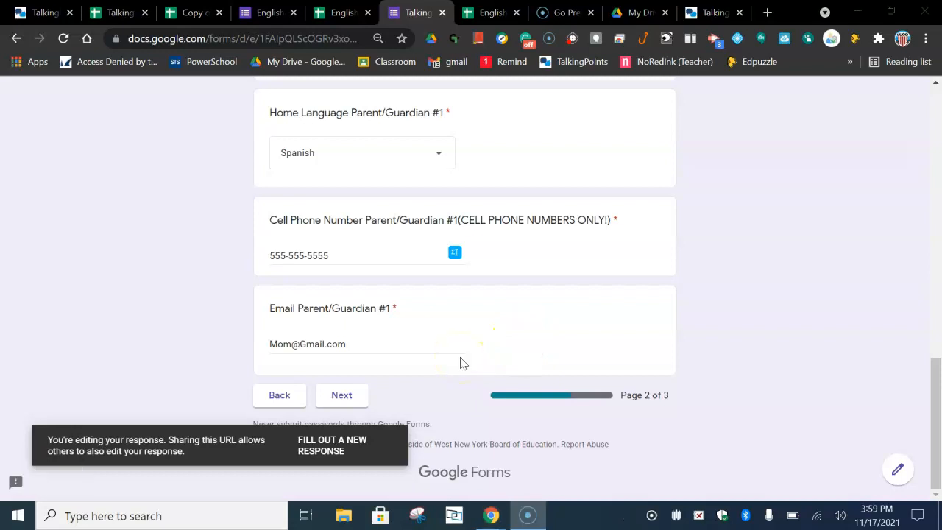
# Advance the form to the Parent #2 section and review its questions down to the email field
pyautogui.click(342, 395)
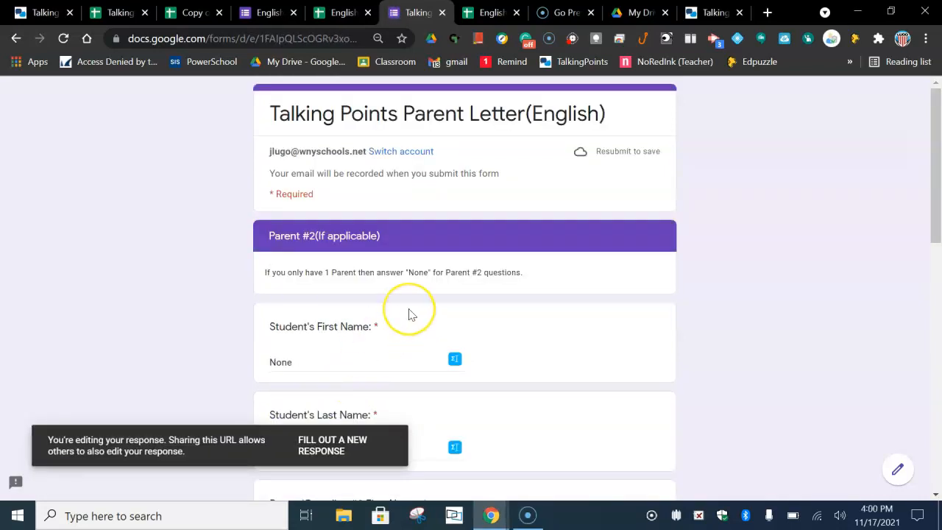
pyautogui.scroll(-3, 409, 314)
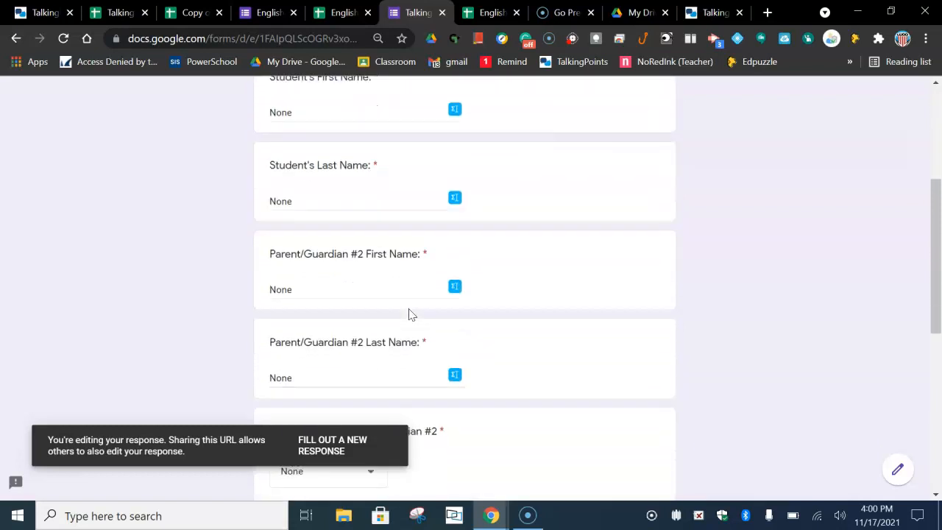
pyautogui.scroll(-5, 410, 314)
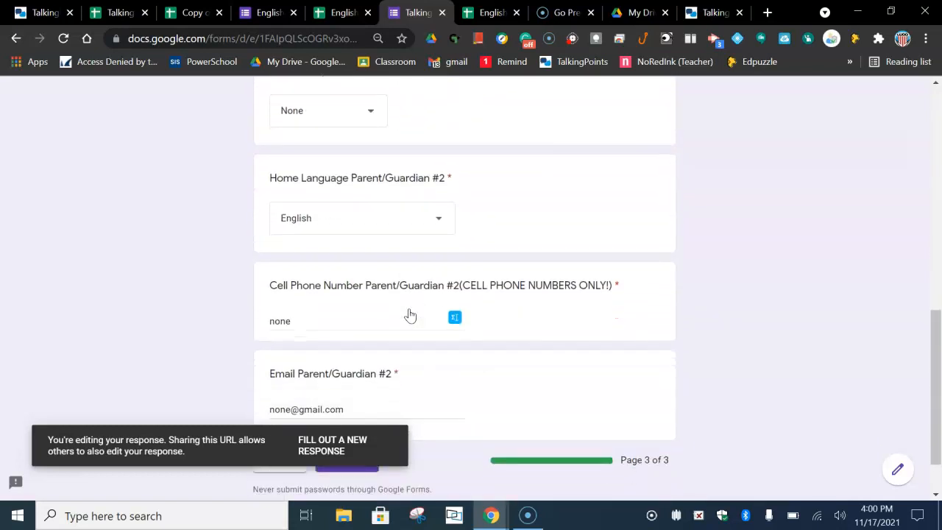
pyautogui.scroll(-2, 410, 314)
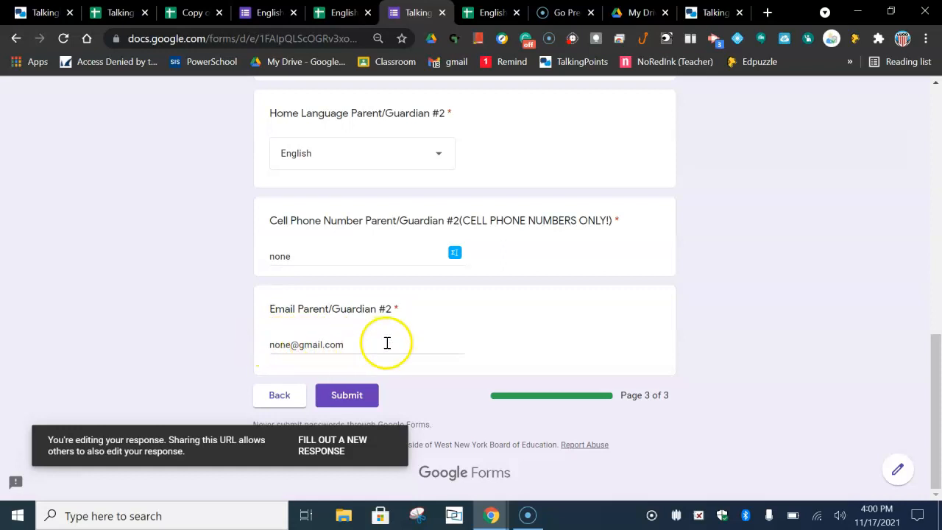
# Submit the parent letter form, then open the responses spreadsheet for the English Copy Talking Points Parent Letter form
pyautogui.click(360, 392)
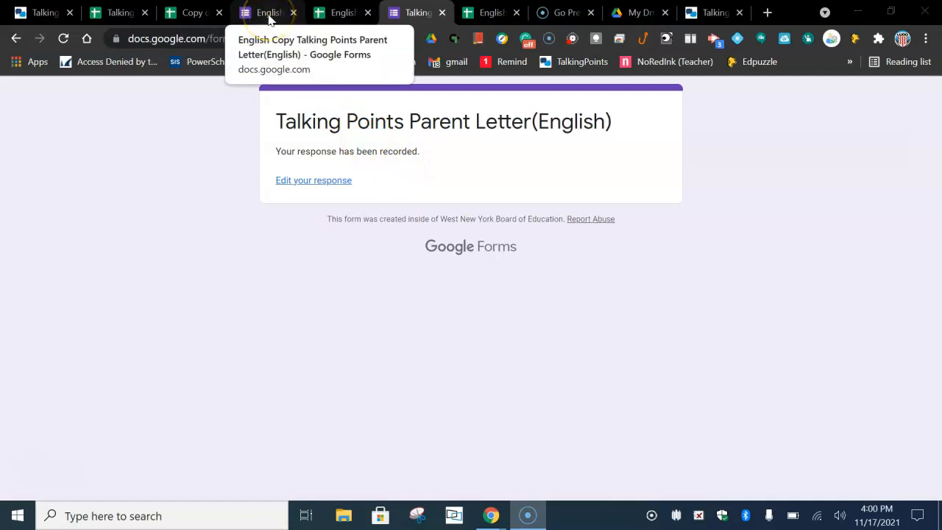
pyautogui.click(270, 17)
pyautogui.click(461, 137)
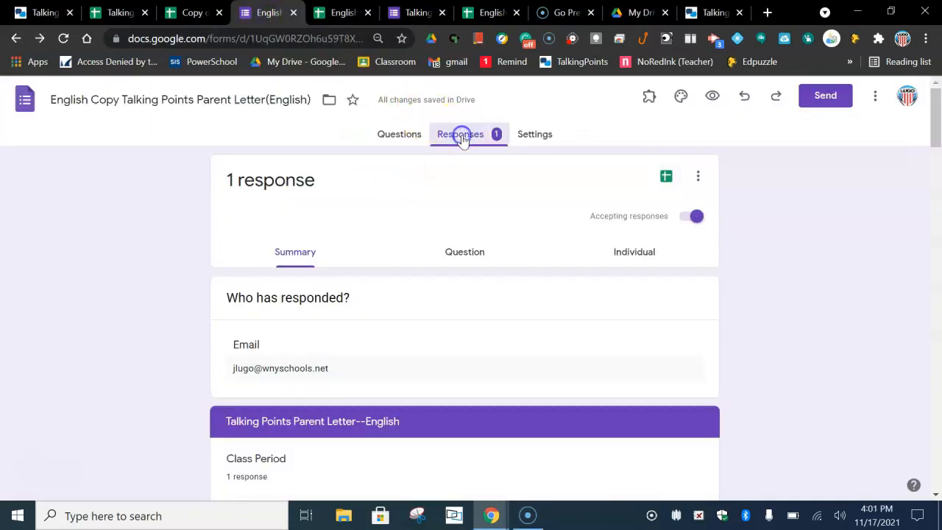
pyautogui.click(666, 178)
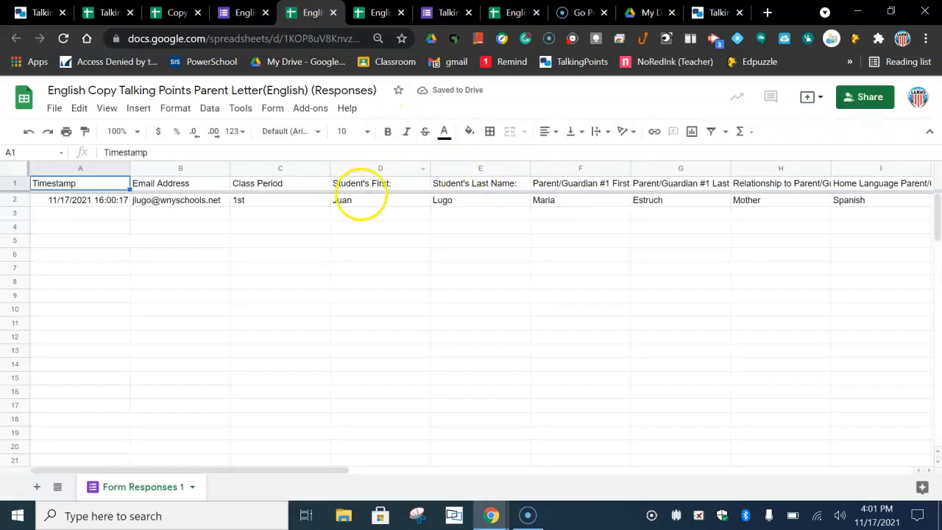
# Copy the row 2 student and Parent/Guardian #1 details, including relationship, home language and cell phone number
pyautogui.hscroll(1, 371, 246)
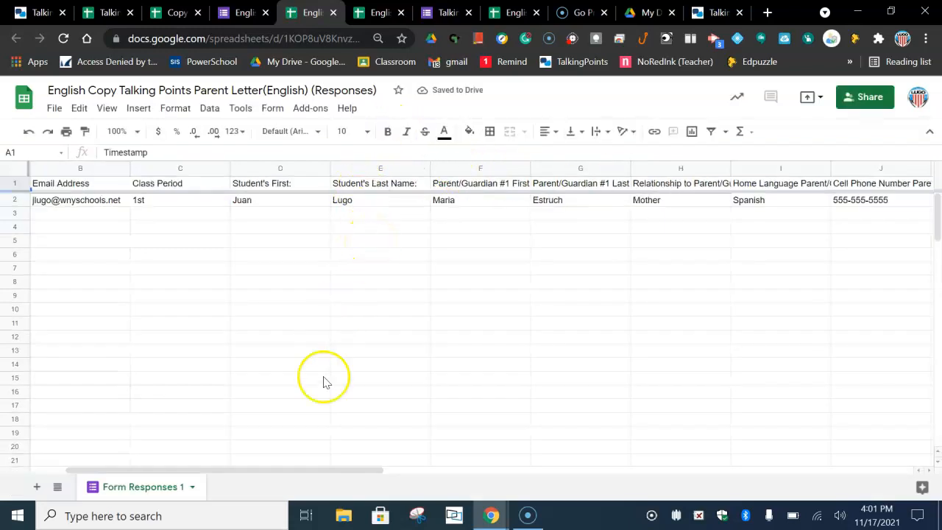
pyautogui.moveTo(309, 469); pyautogui.dragTo(351, 471)
pyautogui.moveTo(197, 204); pyautogui.dragTo(752, 202)
pyautogui.hotkey('ctrl', 'c')
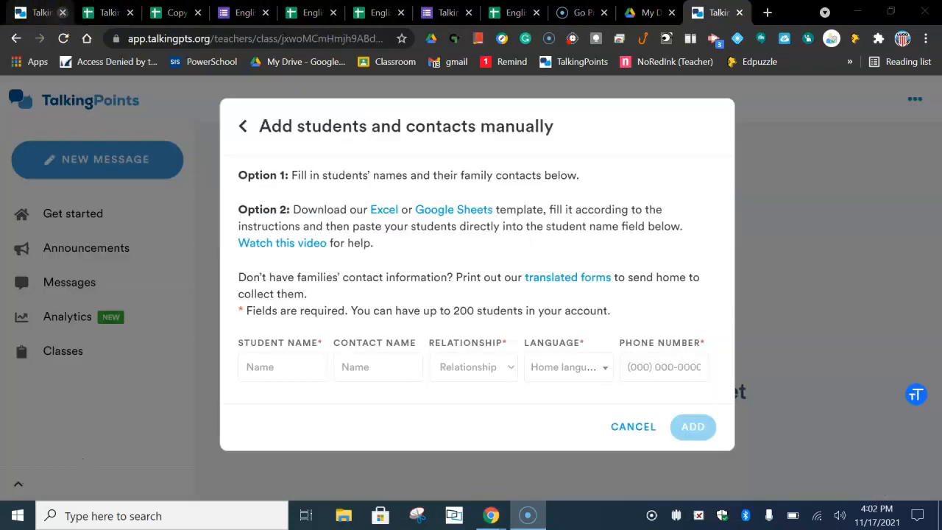
# In TalkingPoints, paste the copied contact row into the manual student entry starting at Student Name, check its fields, and add the student to PD Class
pyautogui.click(259, 371)
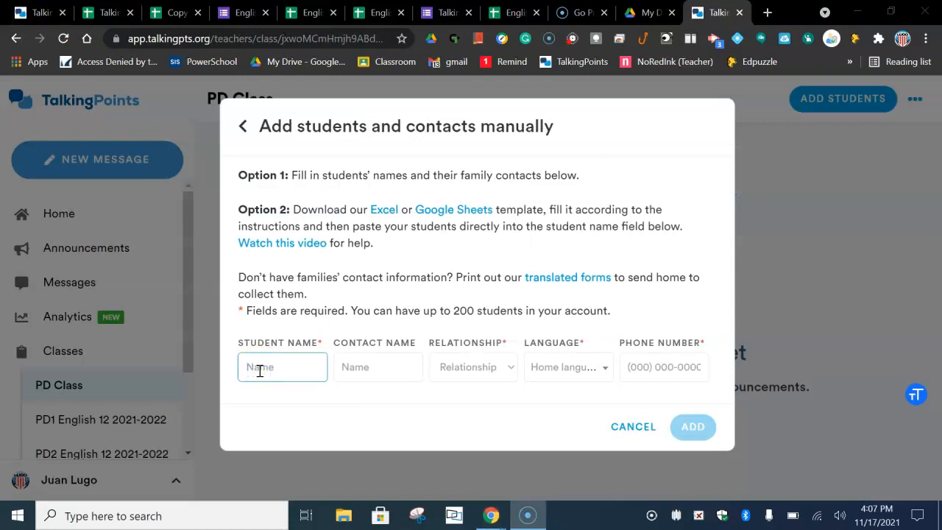
pyautogui.click(259, 371)
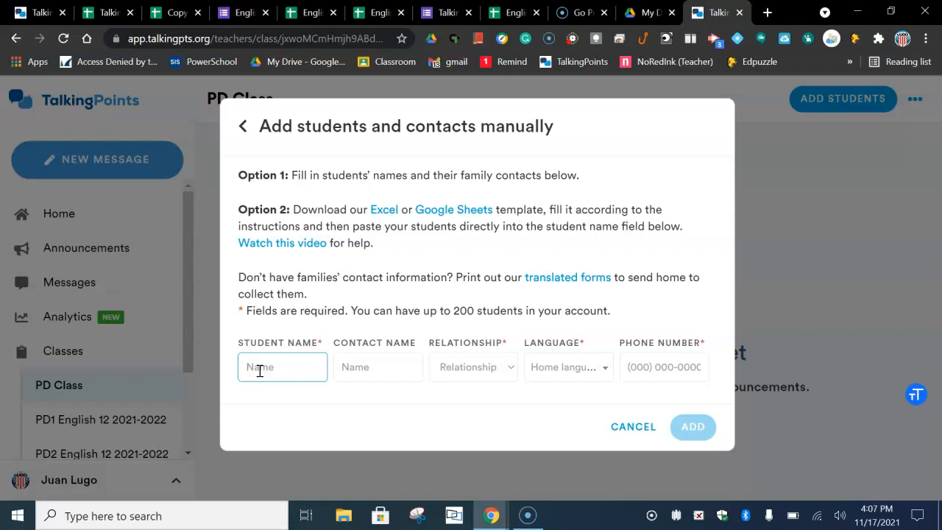
pyautogui.hotkey('ctrl', 'v')
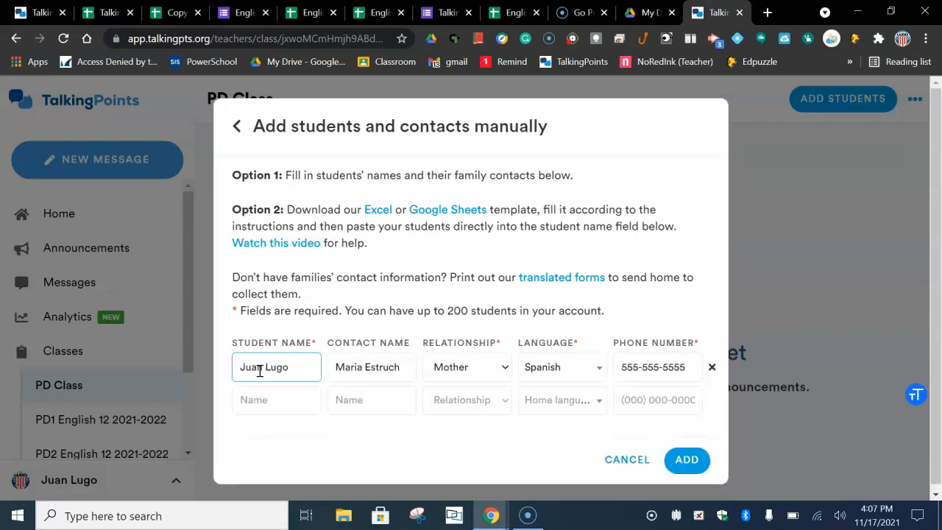
pyautogui.click(449, 370)
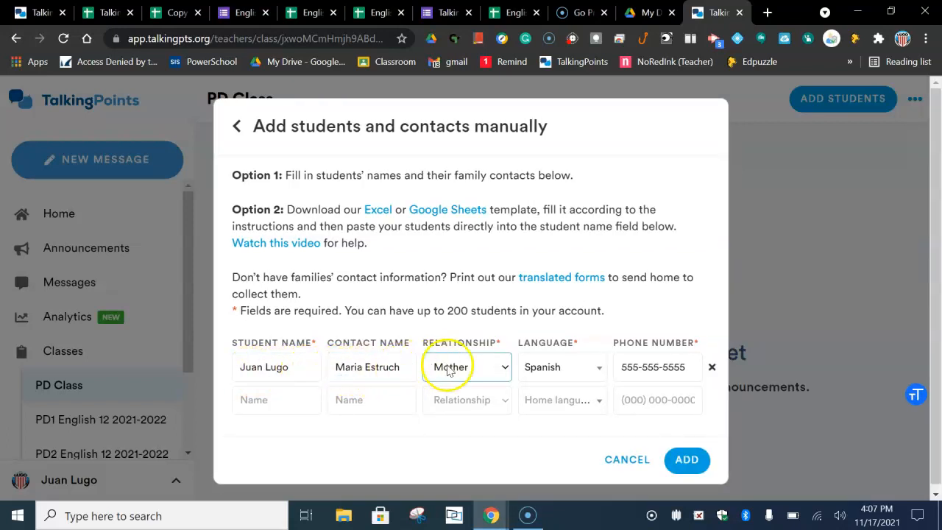
pyautogui.click(540, 372)
pyautogui.click(639, 368)
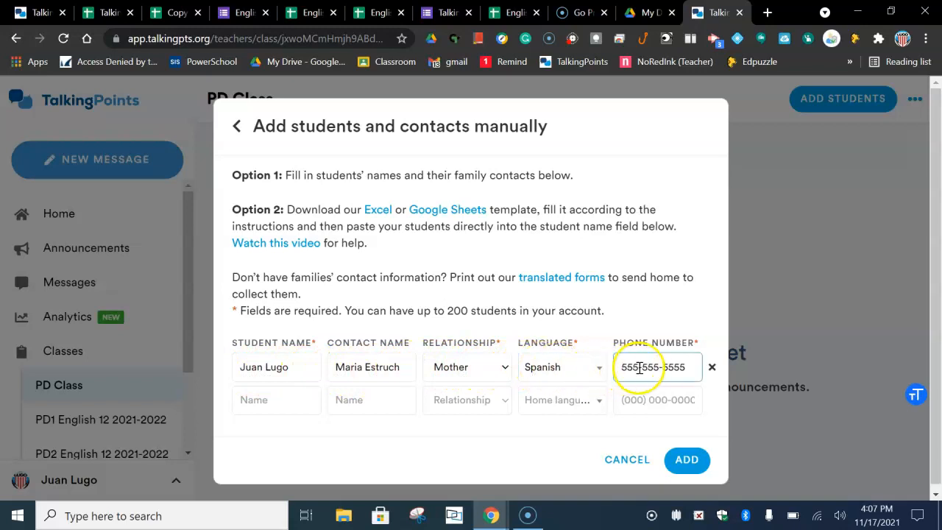
pyautogui.click(691, 469)
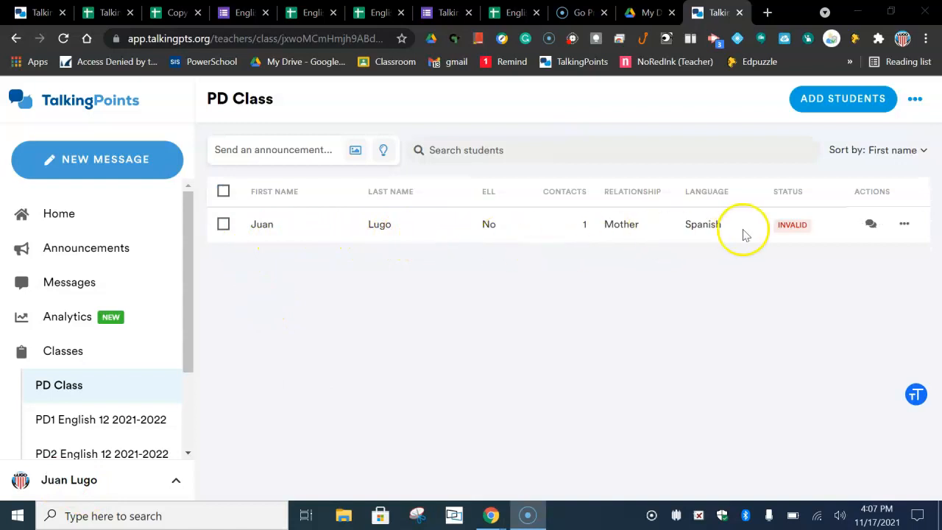
# Check the student's contact status, view the student's details and the form for another family contact, and close both without changes
pyautogui.moveTo(787, 235)
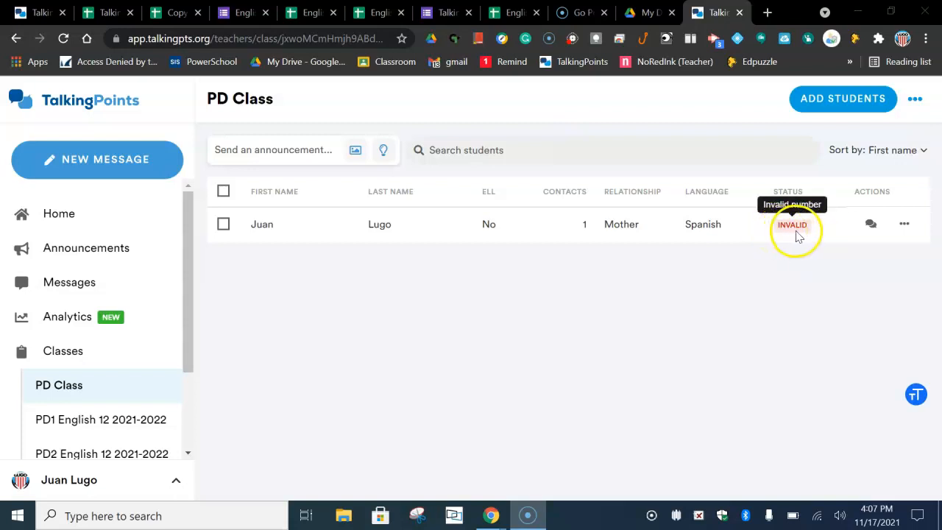
pyautogui.click(903, 225)
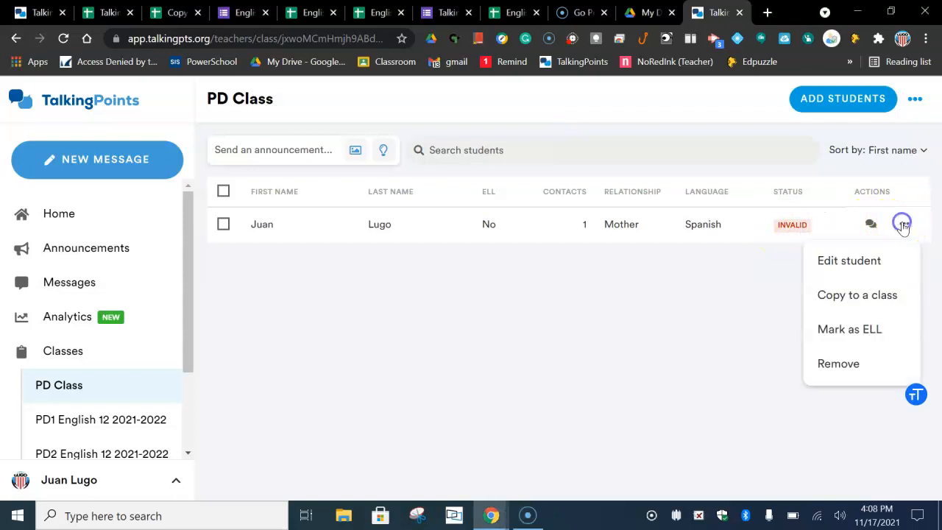
pyautogui.click(872, 263)
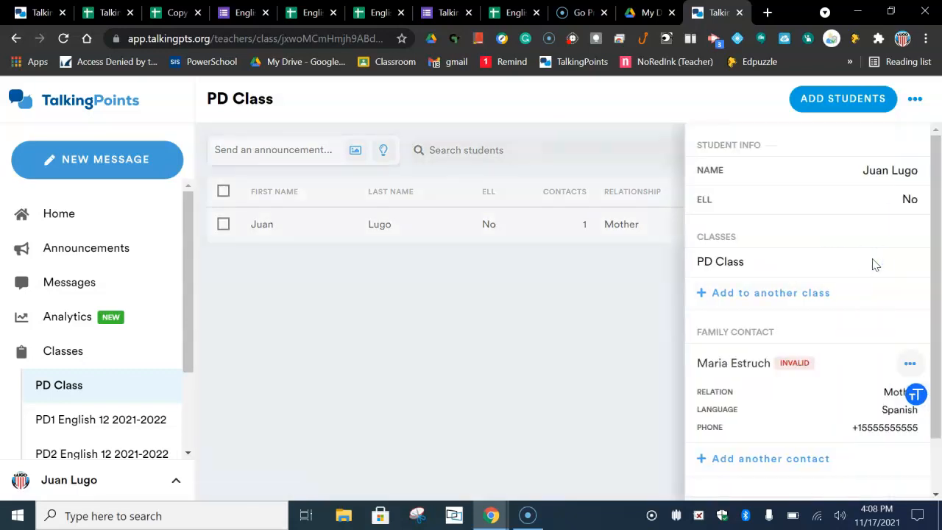
pyautogui.scroll(-1, 844, 312)
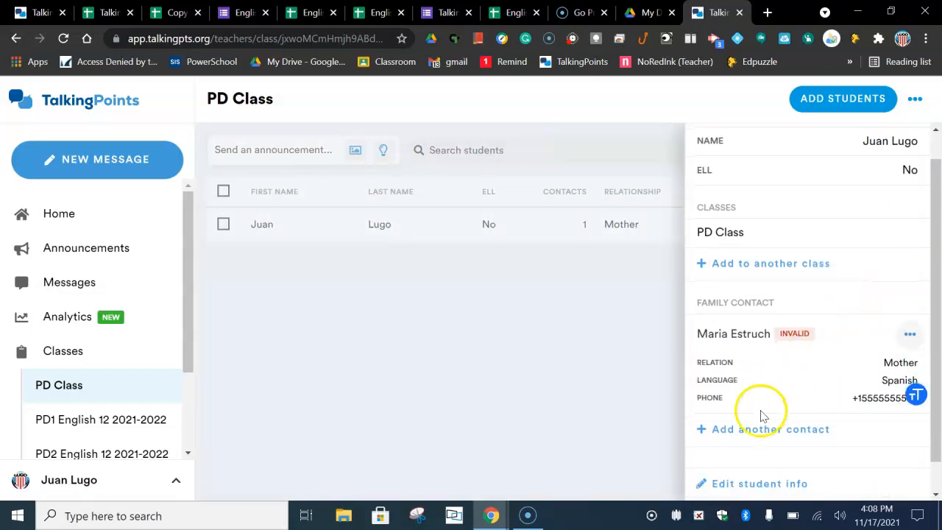
pyautogui.click(705, 430)
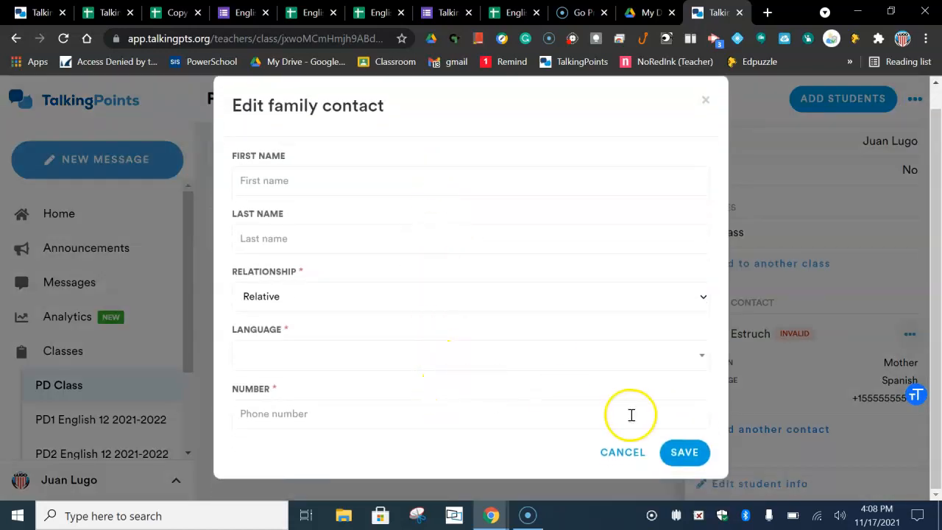
pyautogui.click(626, 452)
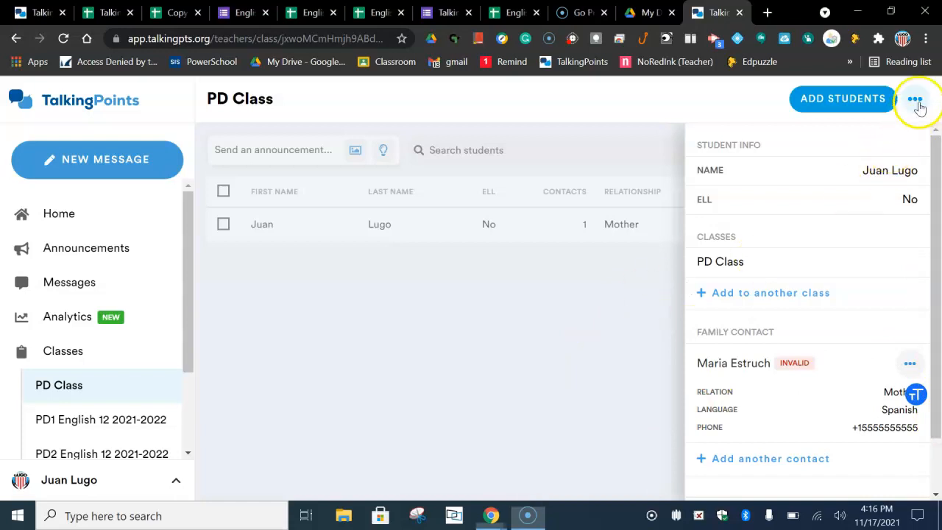
pyautogui.click(916, 101)
pyautogui.click(916, 103)
pyautogui.click(636, 283)
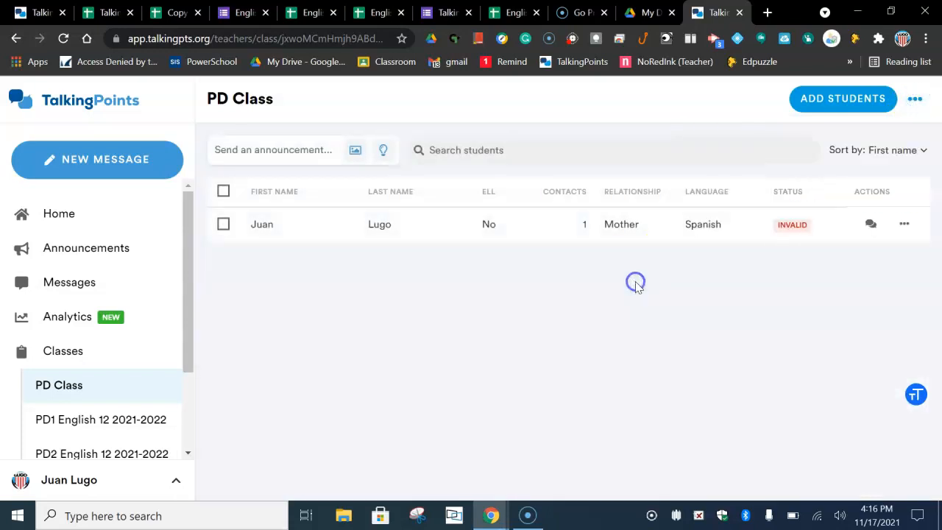
# Choose to remove the student from PD Class
pyautogui.click(902, 224)
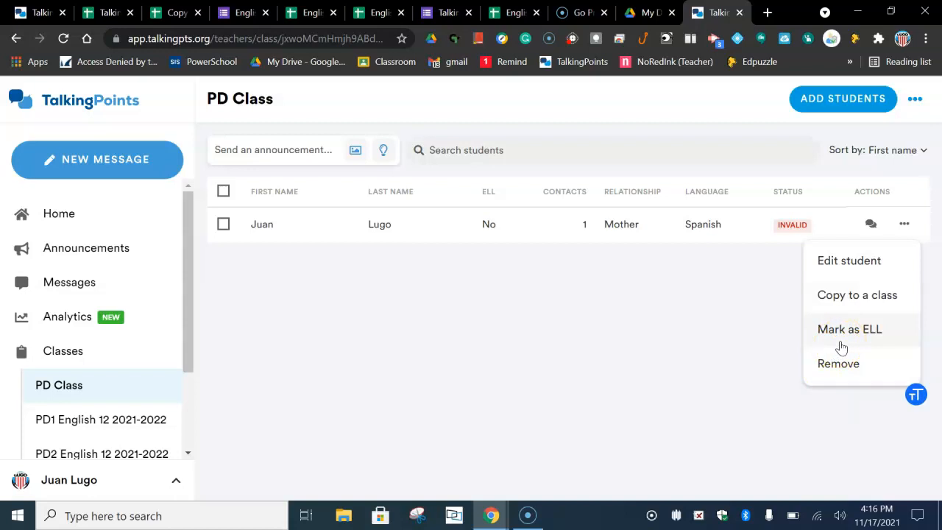
pyautogui.click(844, 370)
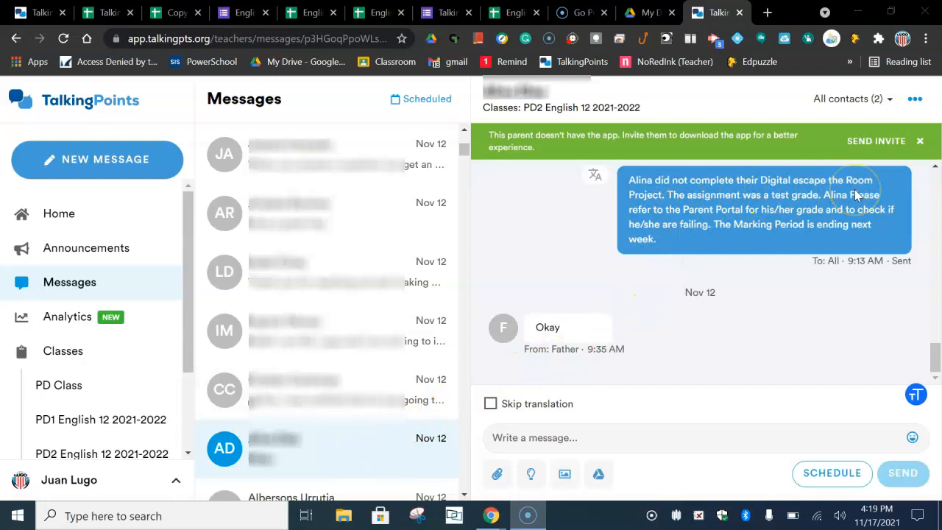
# Show the Spanish translation of the sent message about the incomplete Digital Escape the Room project and compare it with the English text
pyautogui.click(594, 177)
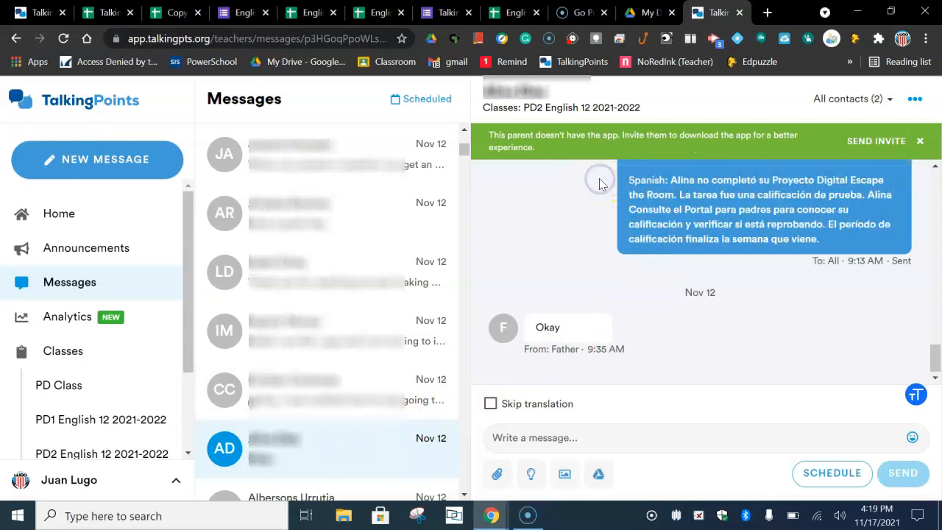
pyautogui.scroll(1, 603, 185)
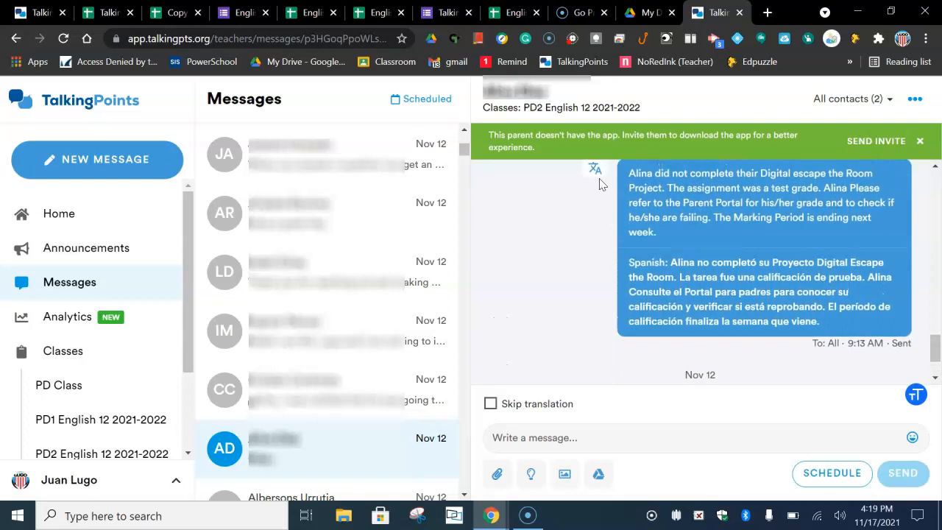
pyautogui.click(587, 351)
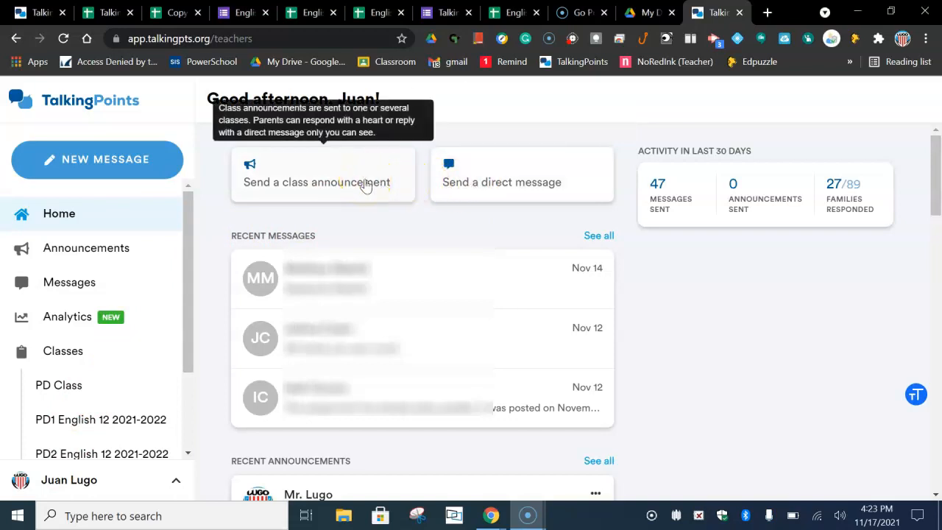
# Start a class announcement addressed to PD Class and expand its message templates
pyautogui.click(366, 186)
pyautogui.click(315, 155)
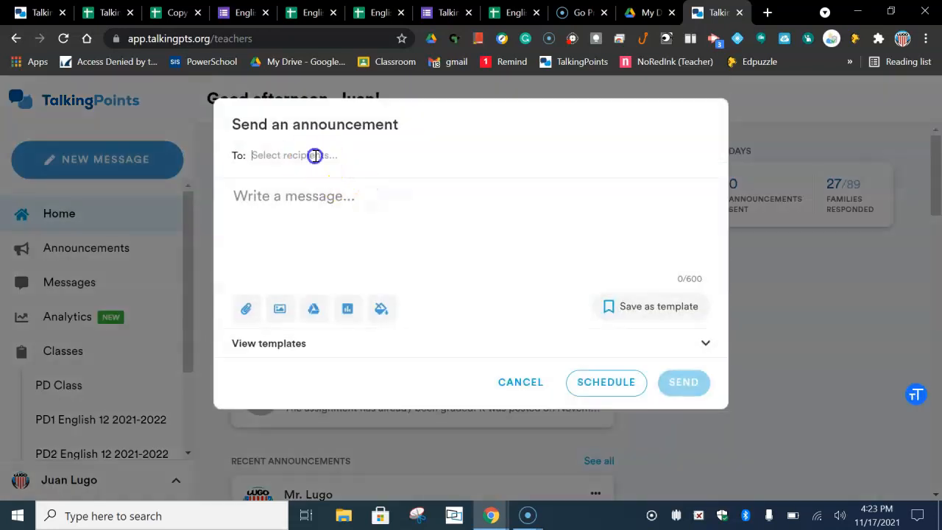
pyautogui.click(586, 189)
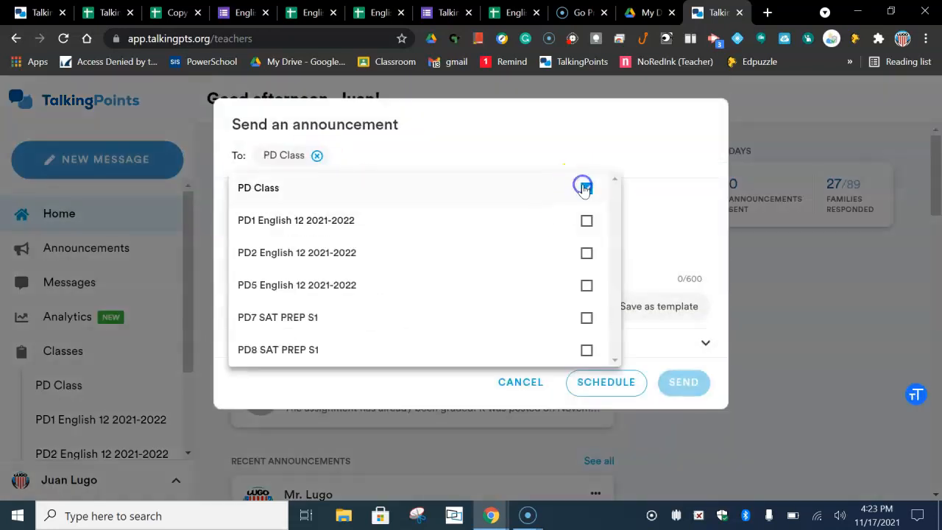
pyautogui.click(660, 213)
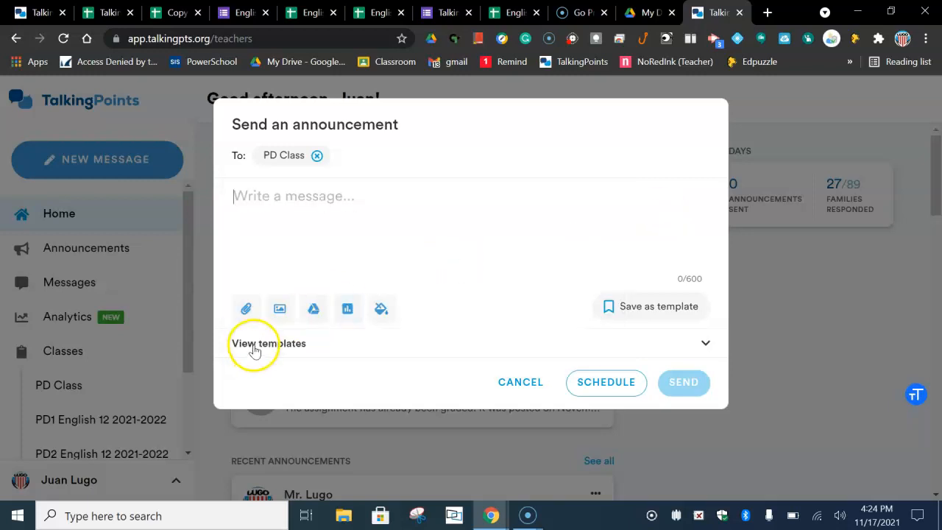
pyautogui.click(254, 344)
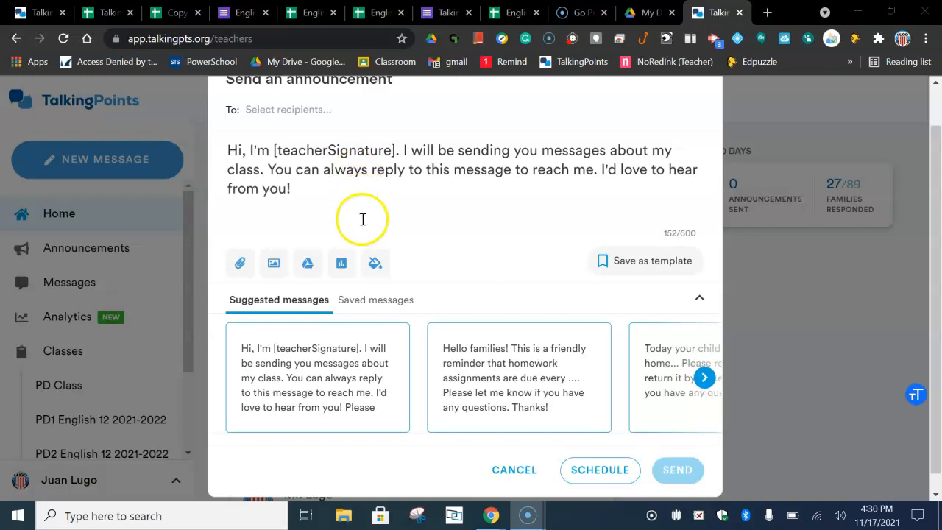
# Fill the announcement with the saved message about not completing 1 or more assignments this week, then compare the suggested and saved template sets
pyautogui.click(361, 303)
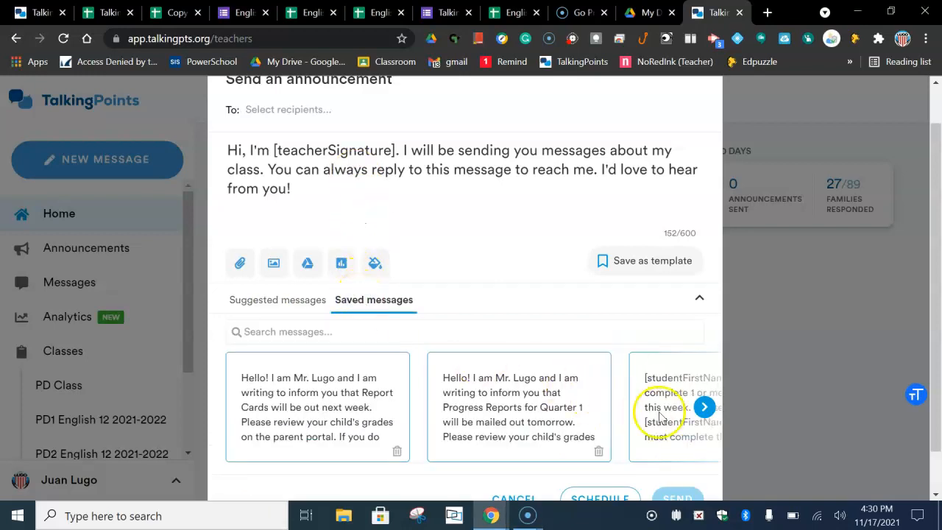
pyautogui.click(704, 407)
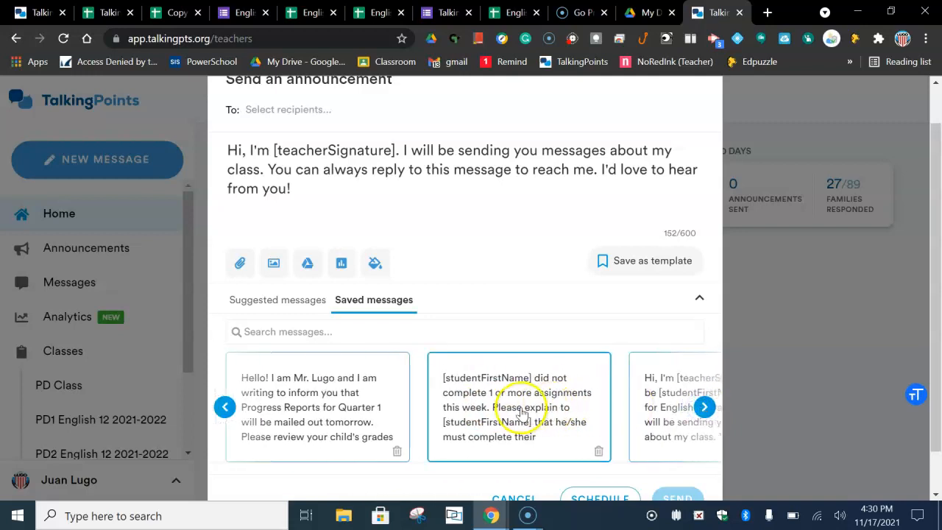
pyautogui.click(521, 414)
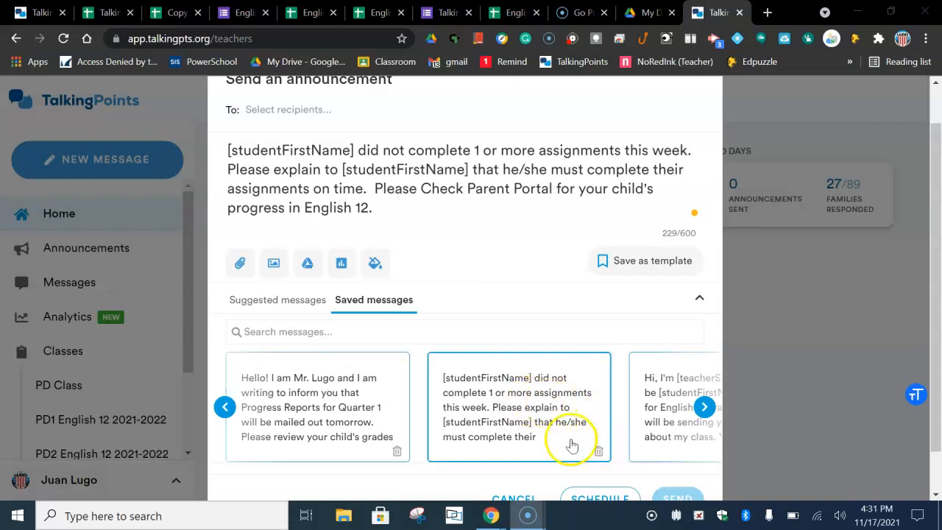
pyautogui.click(284, 301)
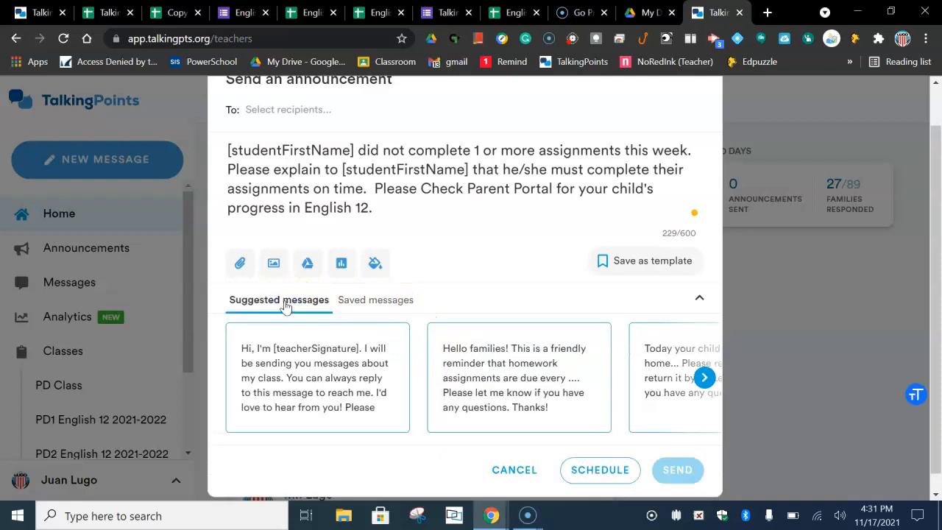
pyautogui.click(365, 300)
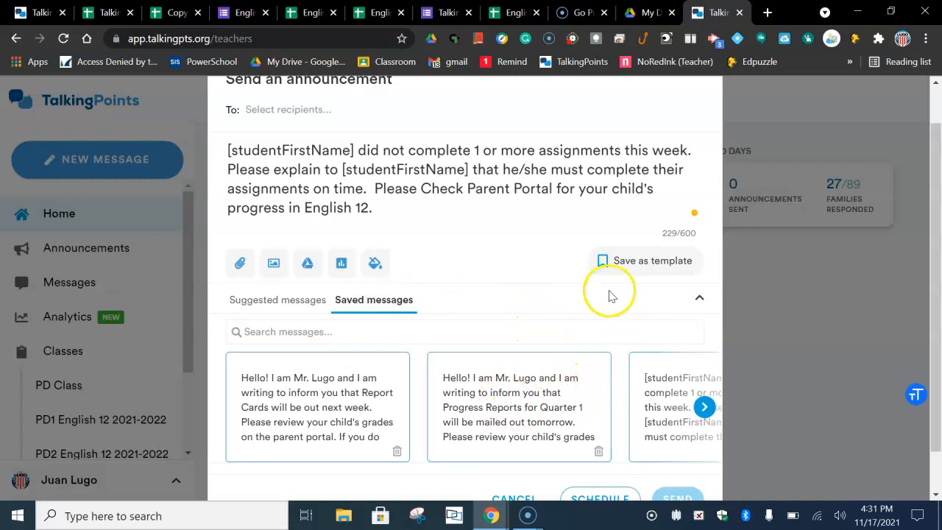
# Set PD Class as the recipient of the incomplete-assignments announcement and review its schedule and send options
pyautogui.scroll(-1, 609, 294)
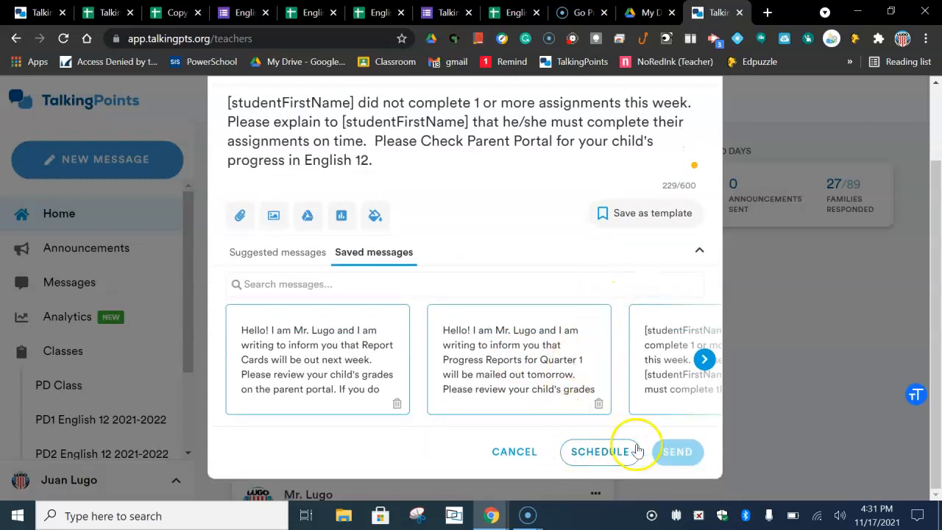
pyautogui.scroll(2, 537, 387)
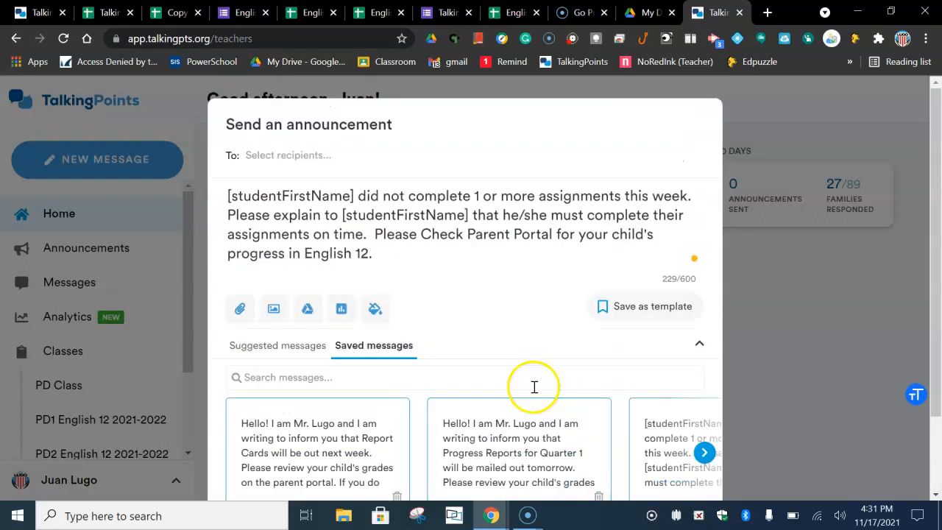
pyautogui.click(335, 167)
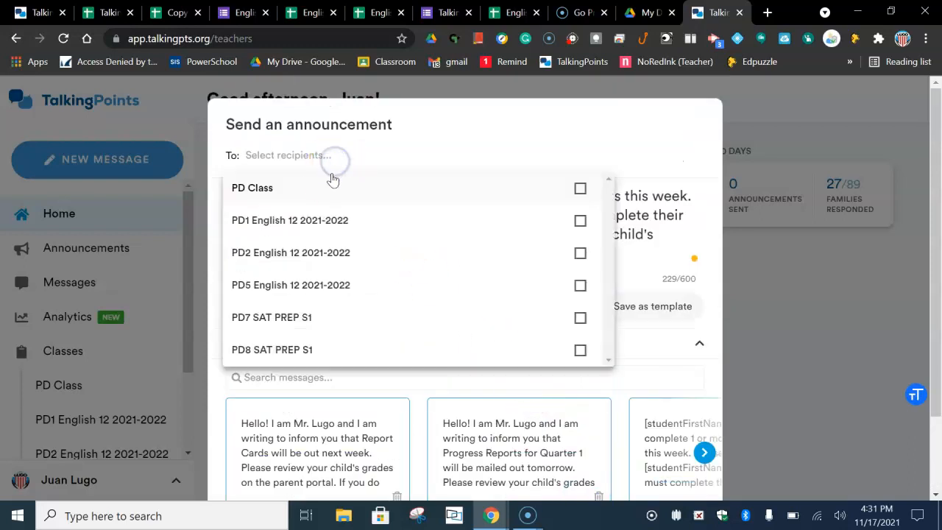
pyautogui.click(331, 185)
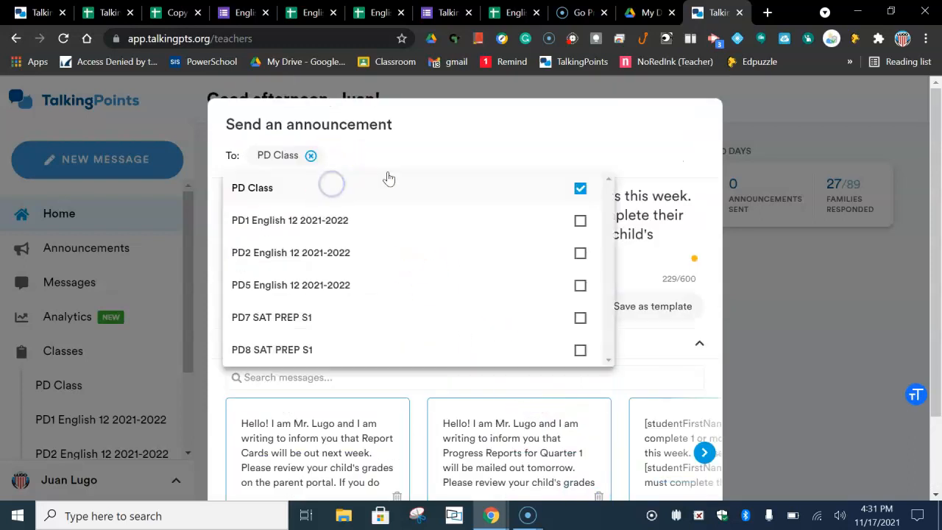
pyautogui.click(645, 348)
pyautogui.scroll(-2, 646, 347)
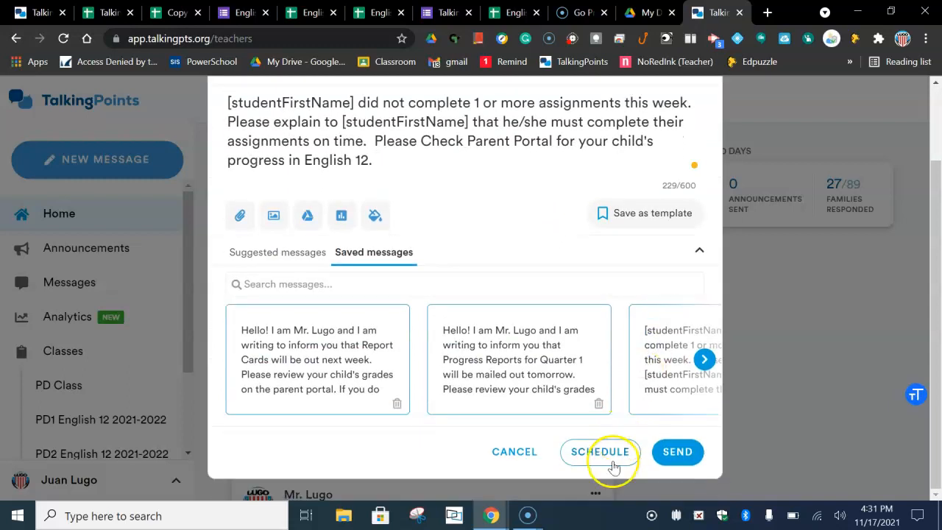
pyautogui.click(670, 468)
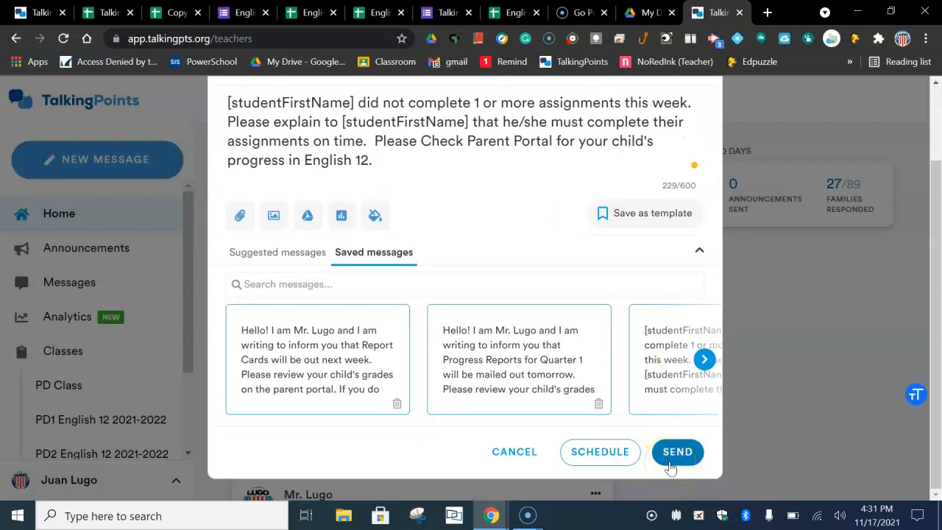
pyautogui.scroll(1, 670, 468)
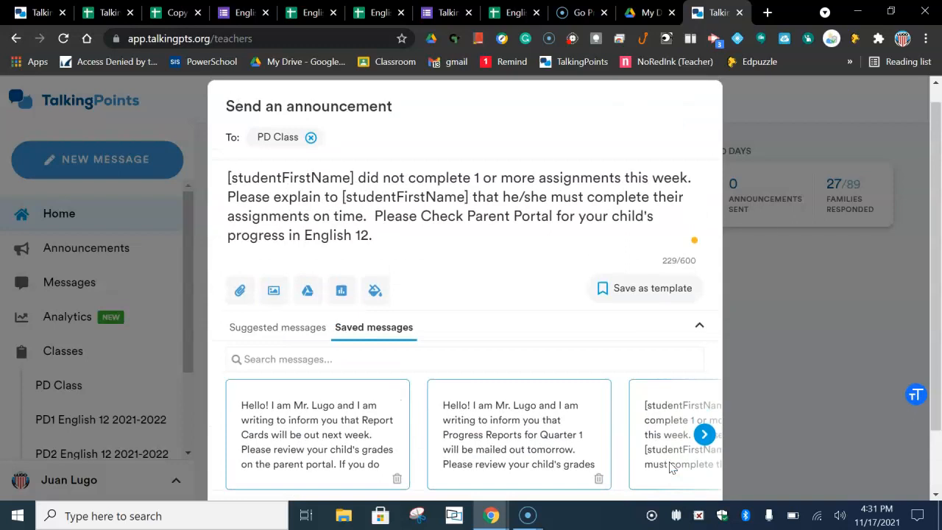